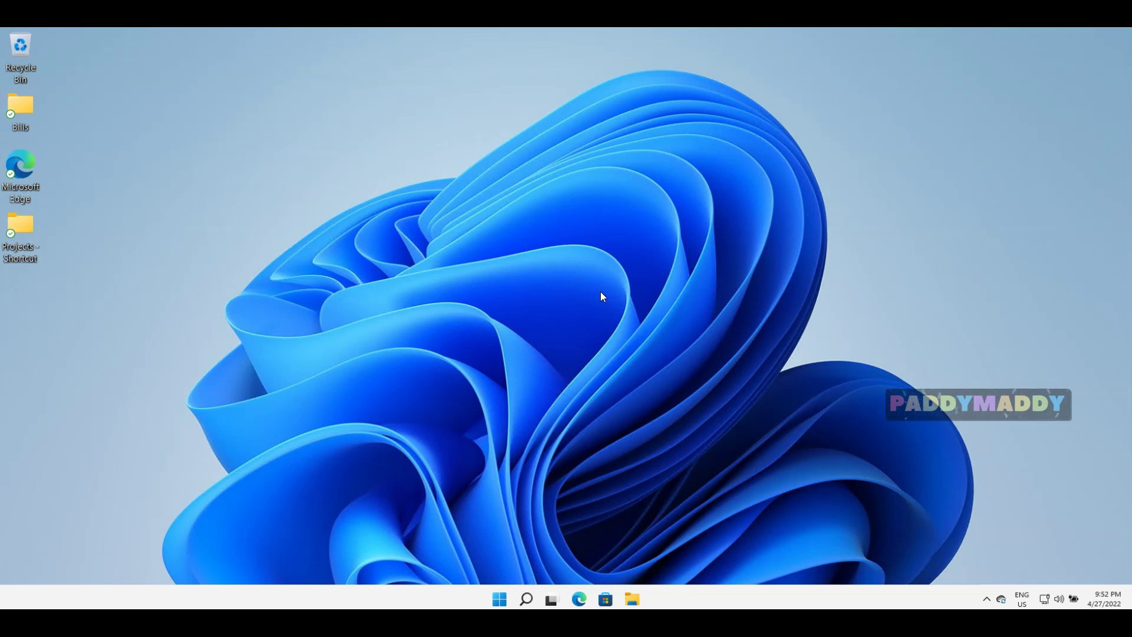
Open the Start menu's All apps list and scroll through it toward Notepad.
left_click(499, 597)
left_click(685, 210)
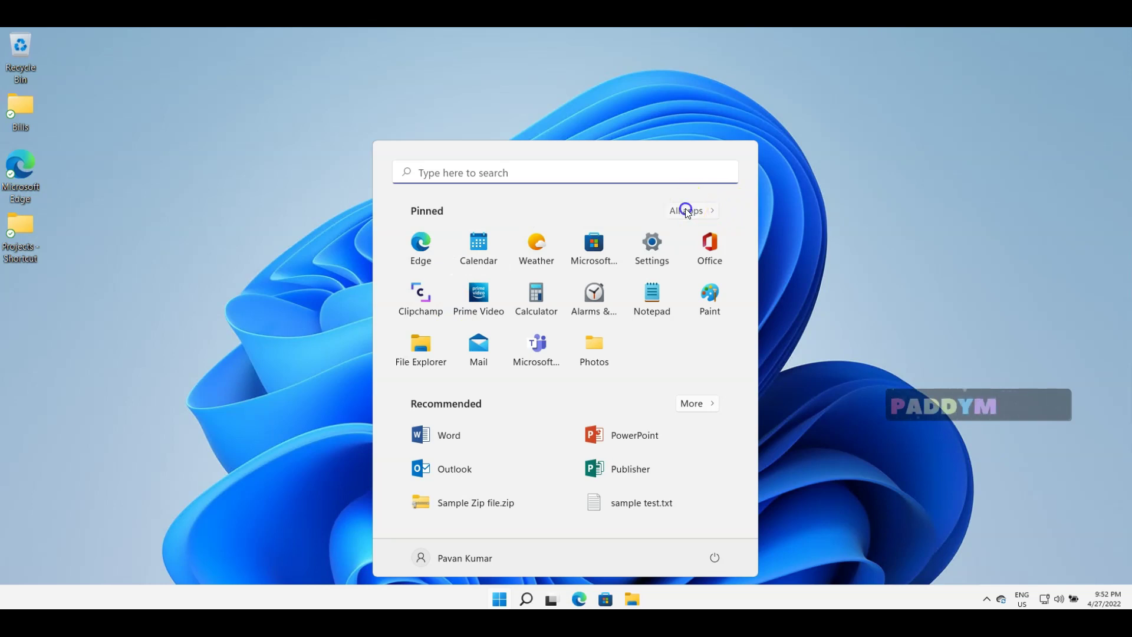
scroll(571, 466, "down", 10)
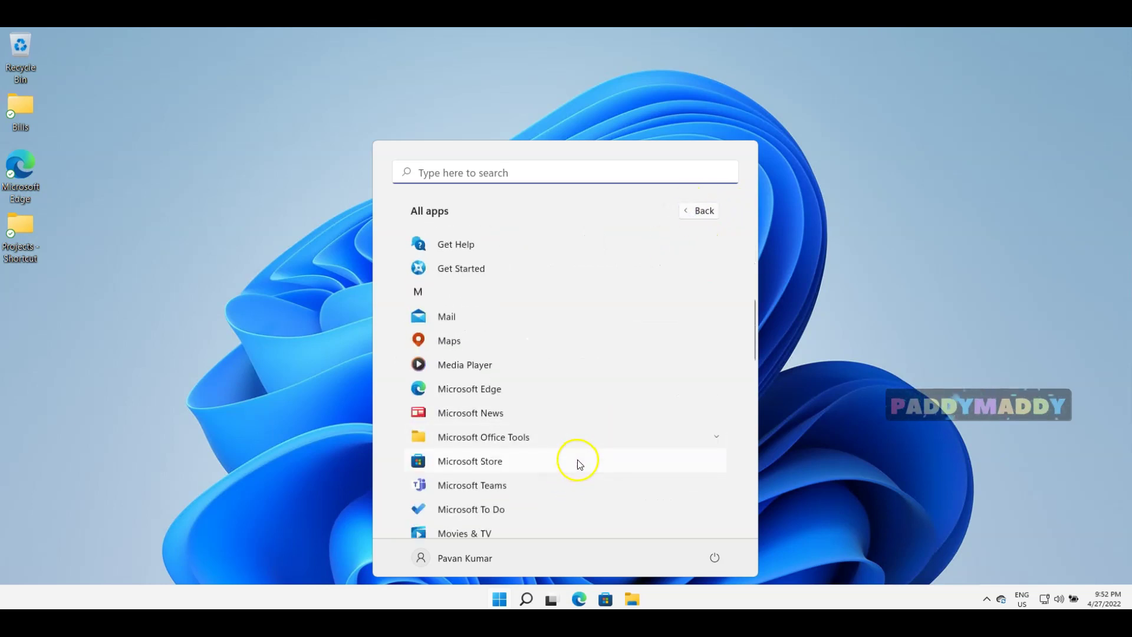
scroll(583, 463, "down", 6)
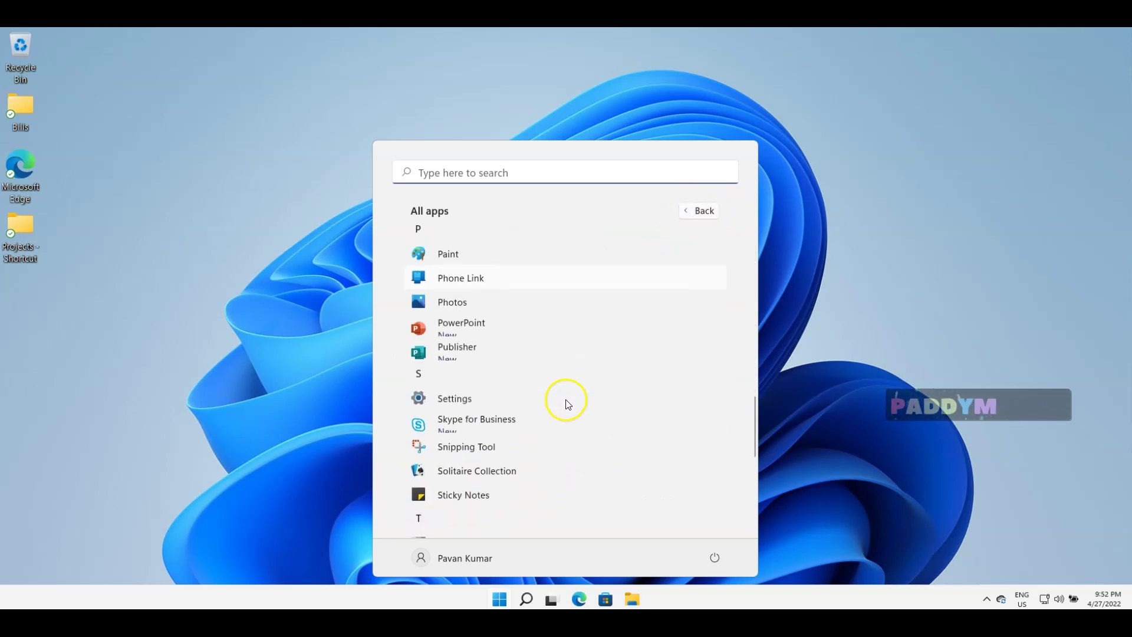
scroll(571, 407, "up", 6)
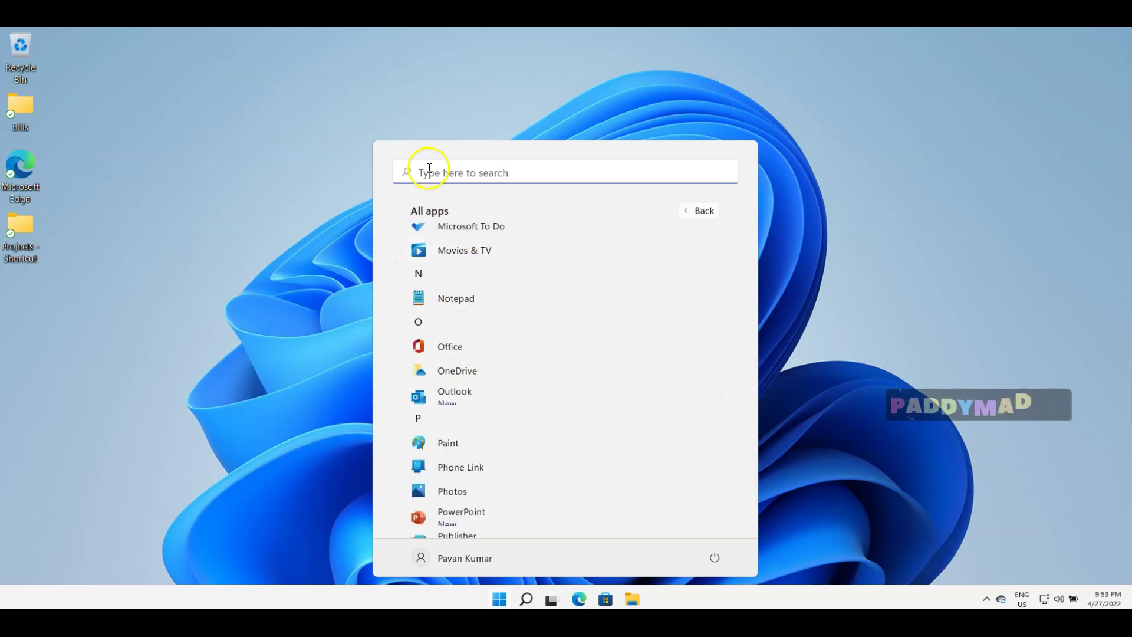
Launch Notepad, move its window fully on screen, and type 'This is a Demo'.
left_click(462, 303)
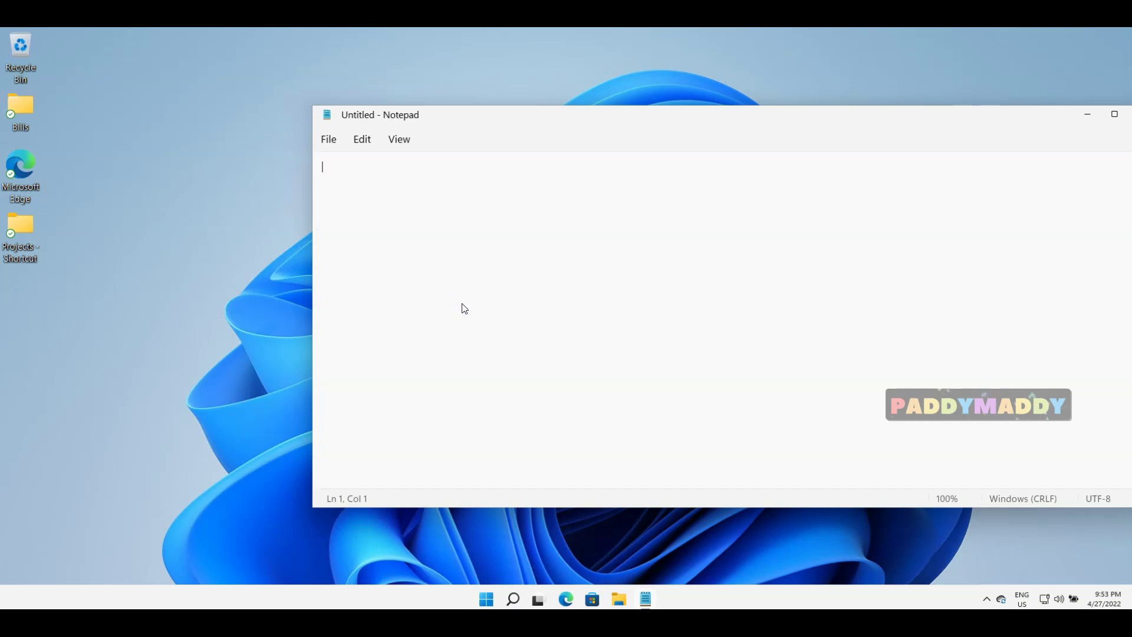
left_click_drag(577, 122, 478, 136)
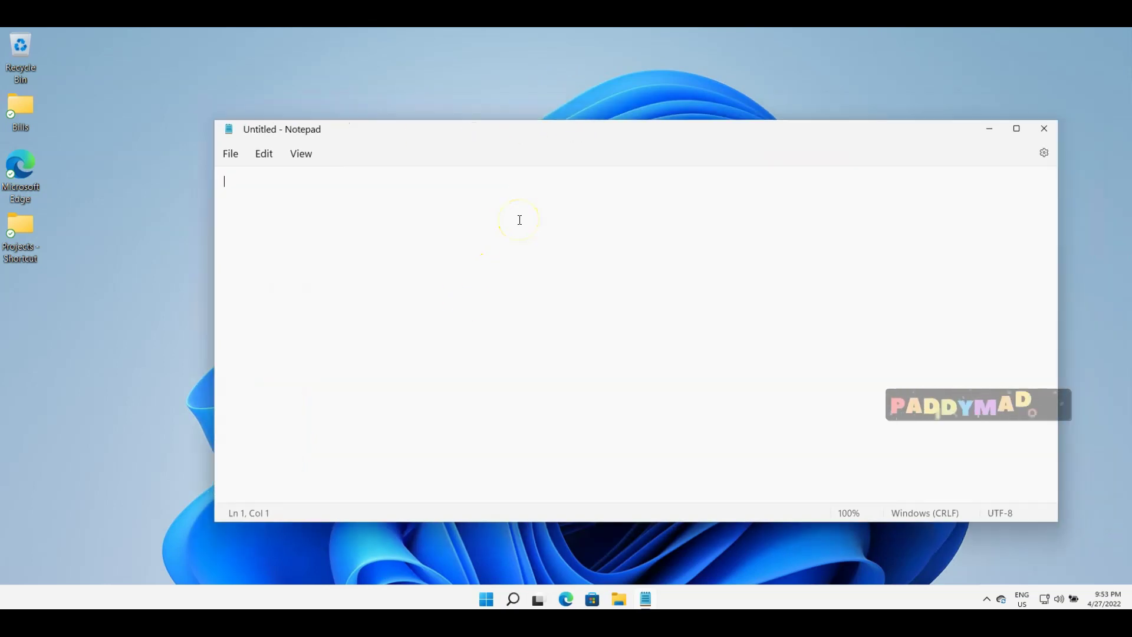
type("This is a Demo")
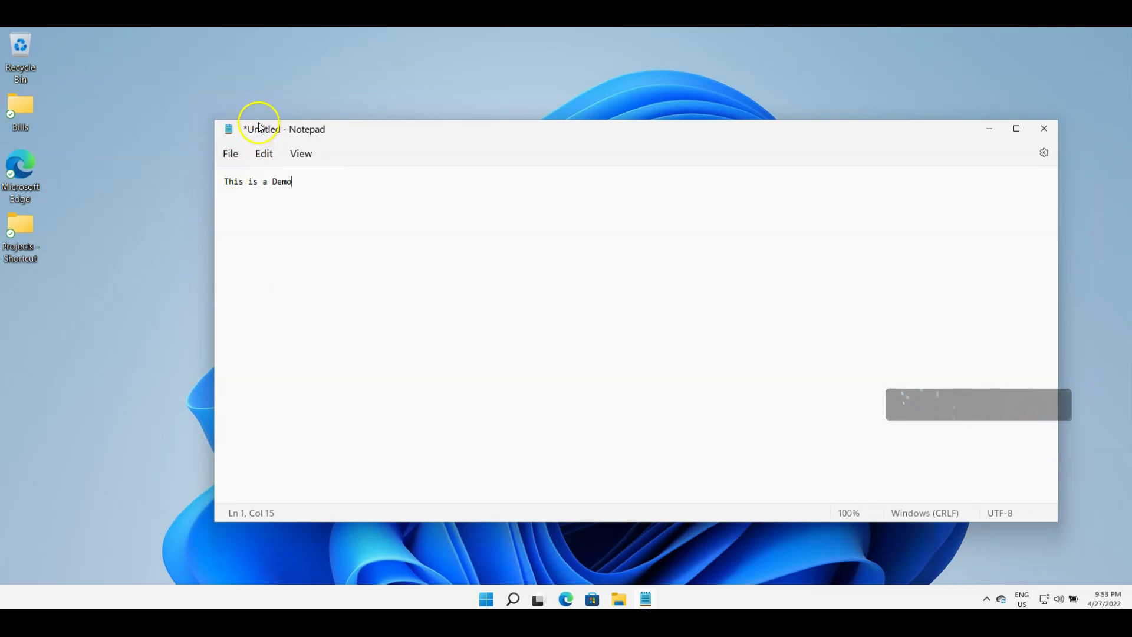
left_click(225, 155)
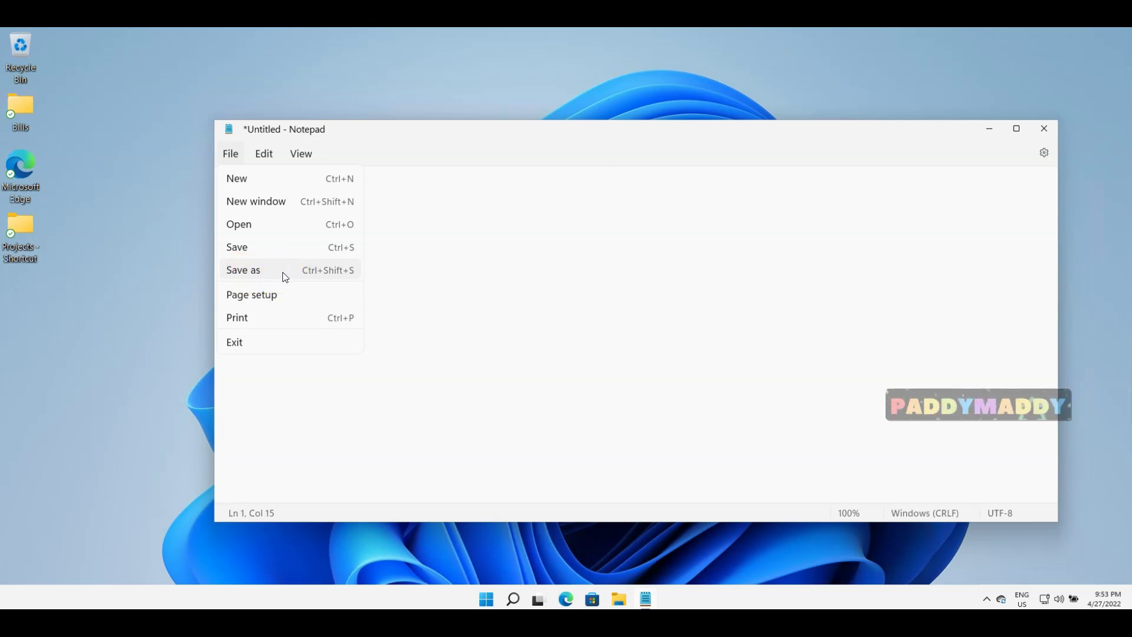
Open the save dialog, enlarge it, and navigate to the Documents\Projects folder.
left_click(256, 253)
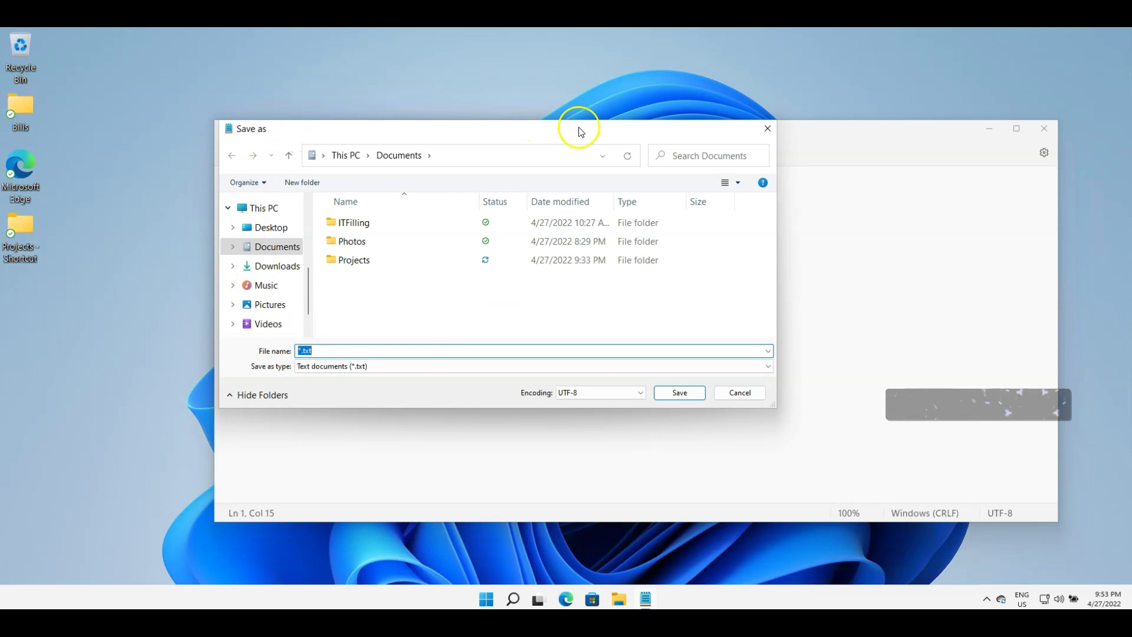
left_click_drag(774, 405, 783, 422)
left_click_drag(855, 502, 931, 559)
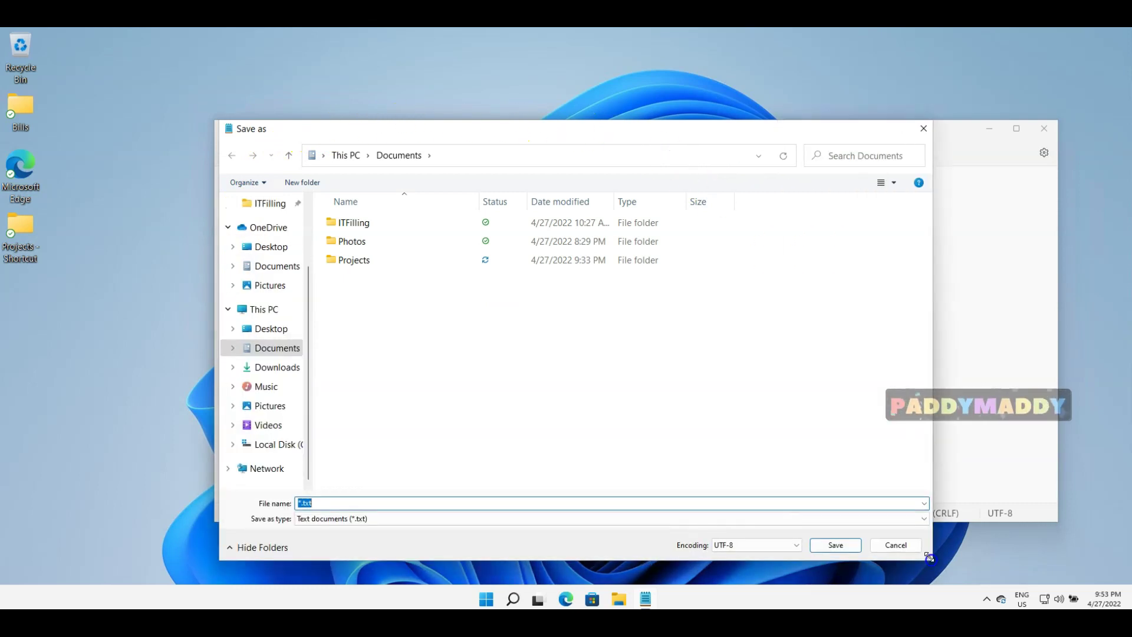
mouse_move(308, 387)
left_mouse_down()
mouse_move(295, 181)
mouse_move(306, 384)
left_mouse_up()
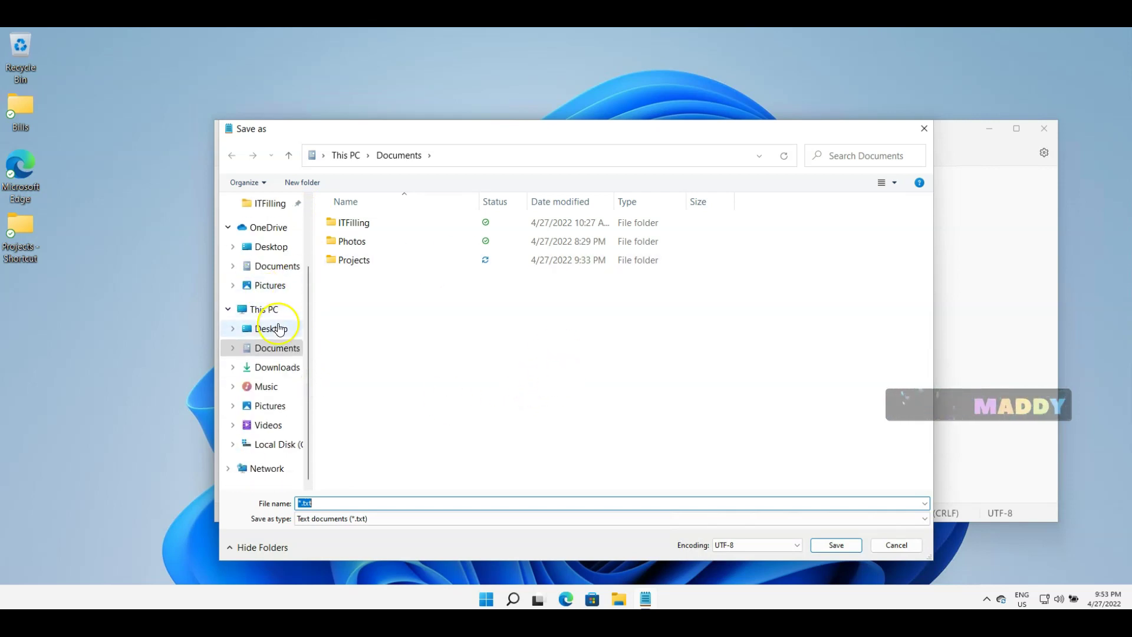
scroll(273, 324, "up", 3)
left_click(264, 244)
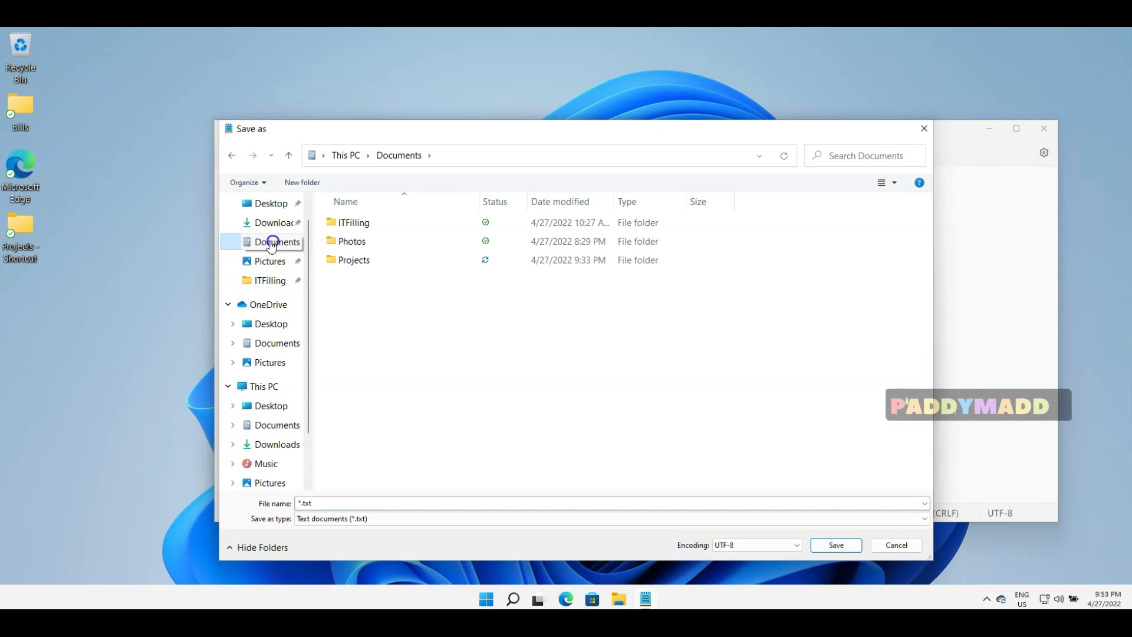
double_click(349, 259)
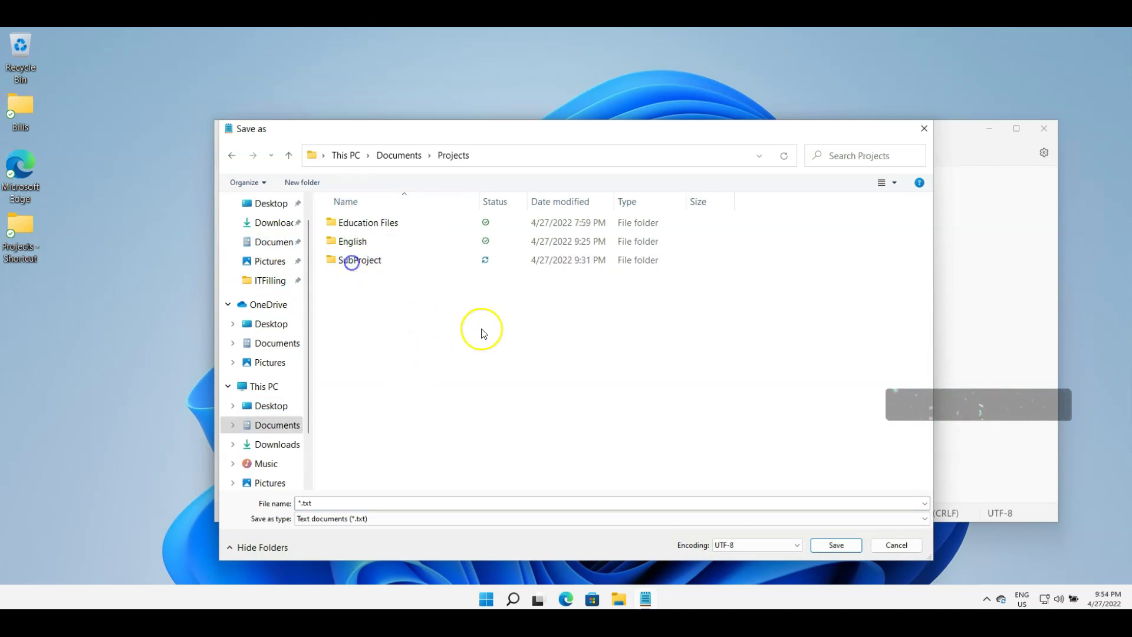
Name the note 'Sample v1' and save it in Projects.
left_click(355, 502)
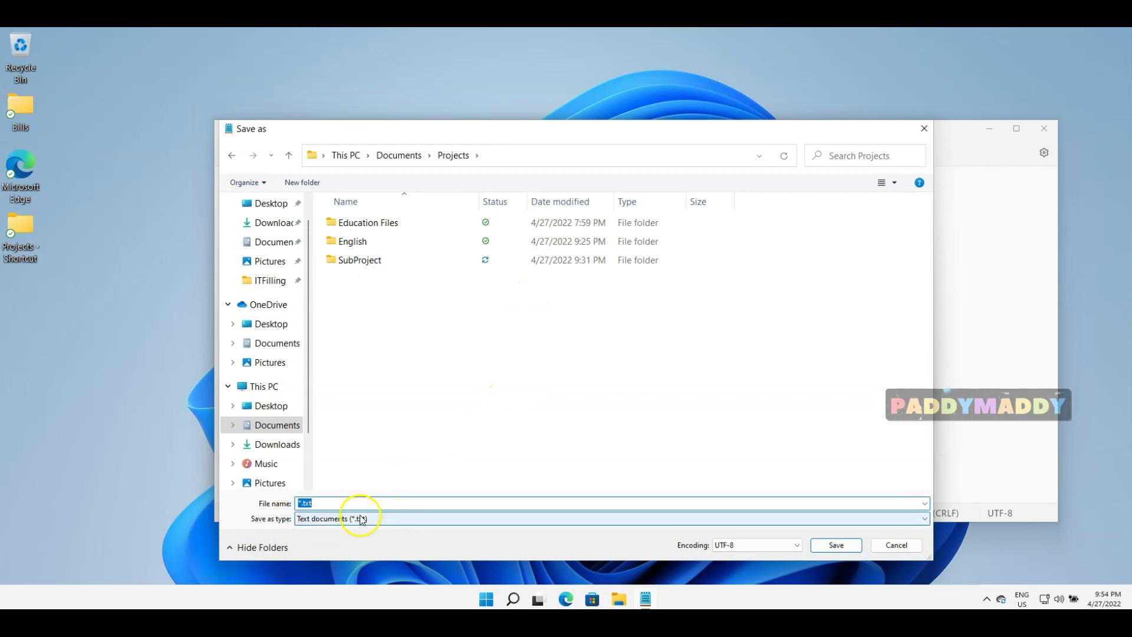
type("Sam")
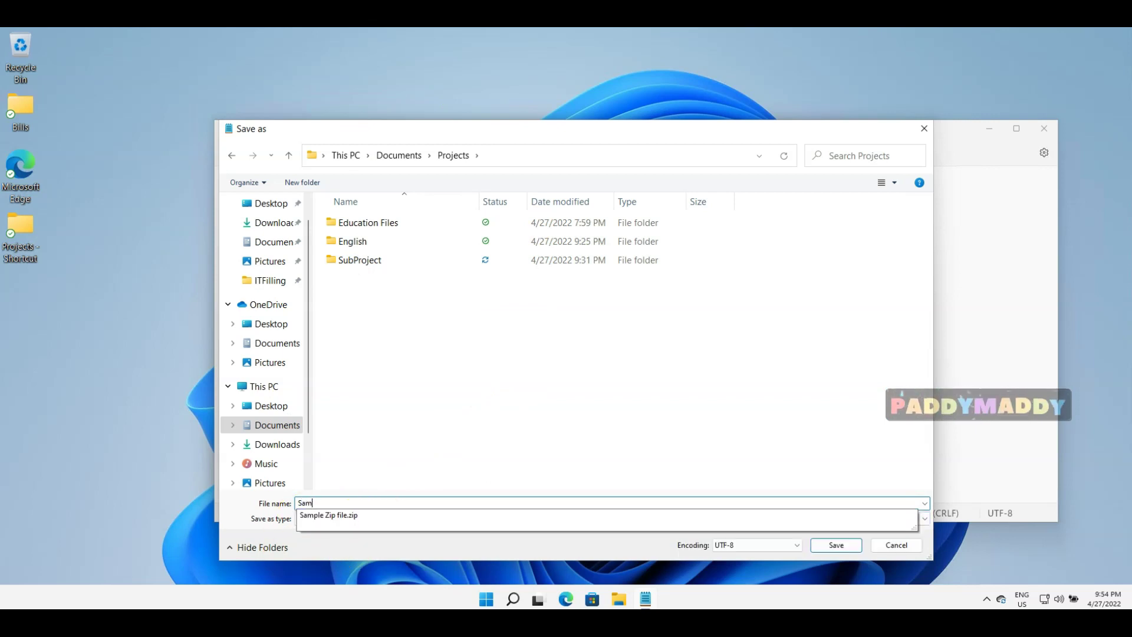
type("ple v")
key("BackSpace")
key("BackSpace")
type("v1")
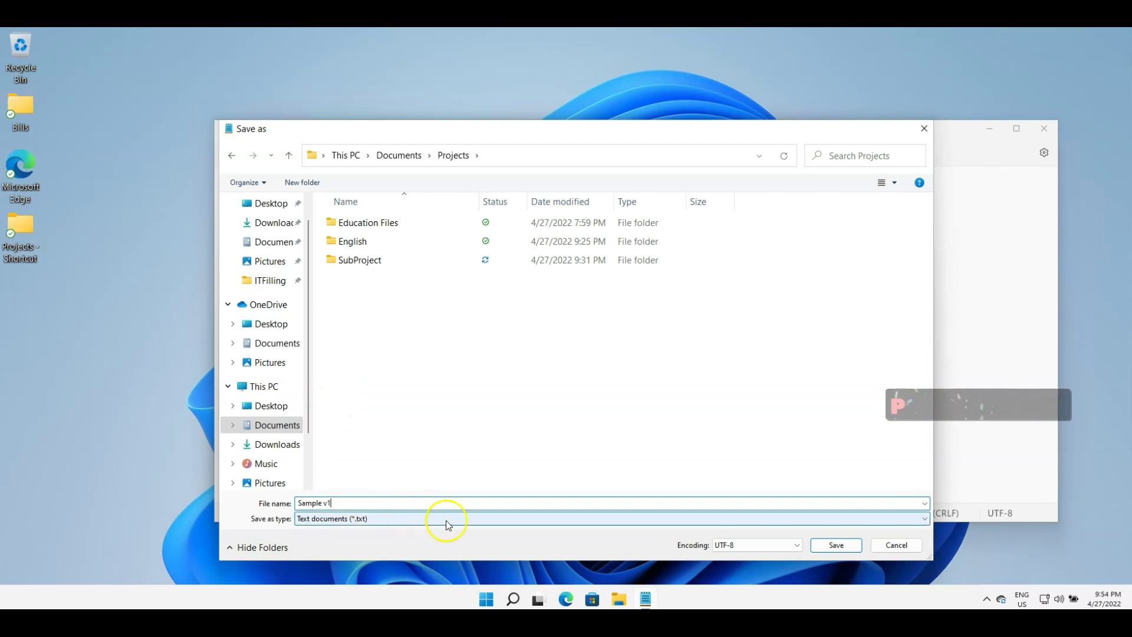
left_click(837, 544)
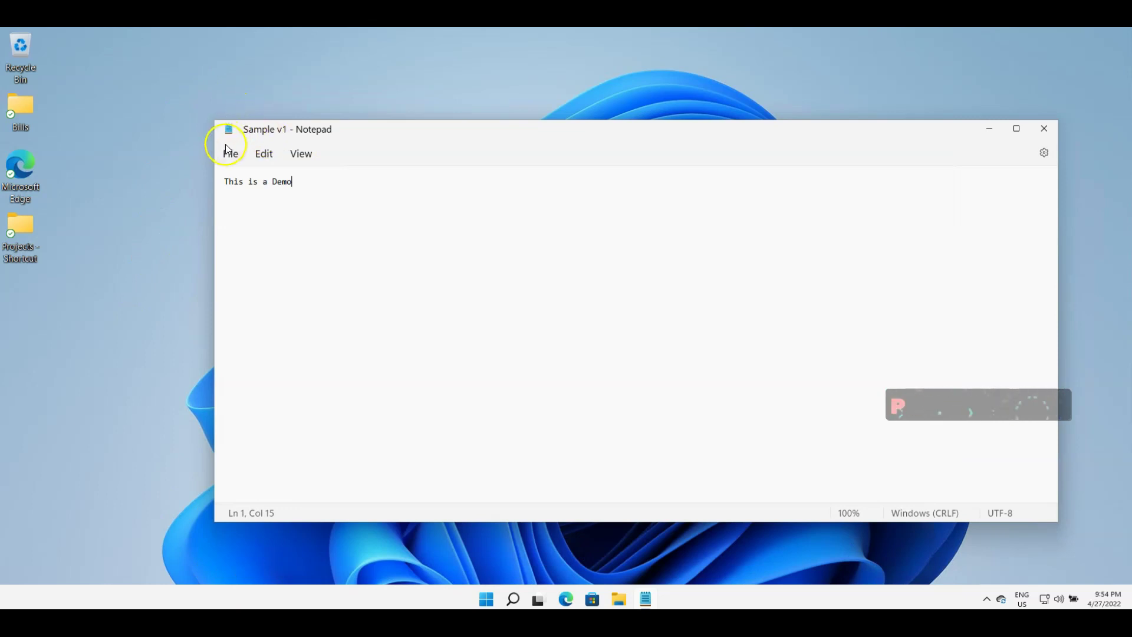
Add a second line 'Version1' to Sample v1 and save it to the same file.
key("Return")
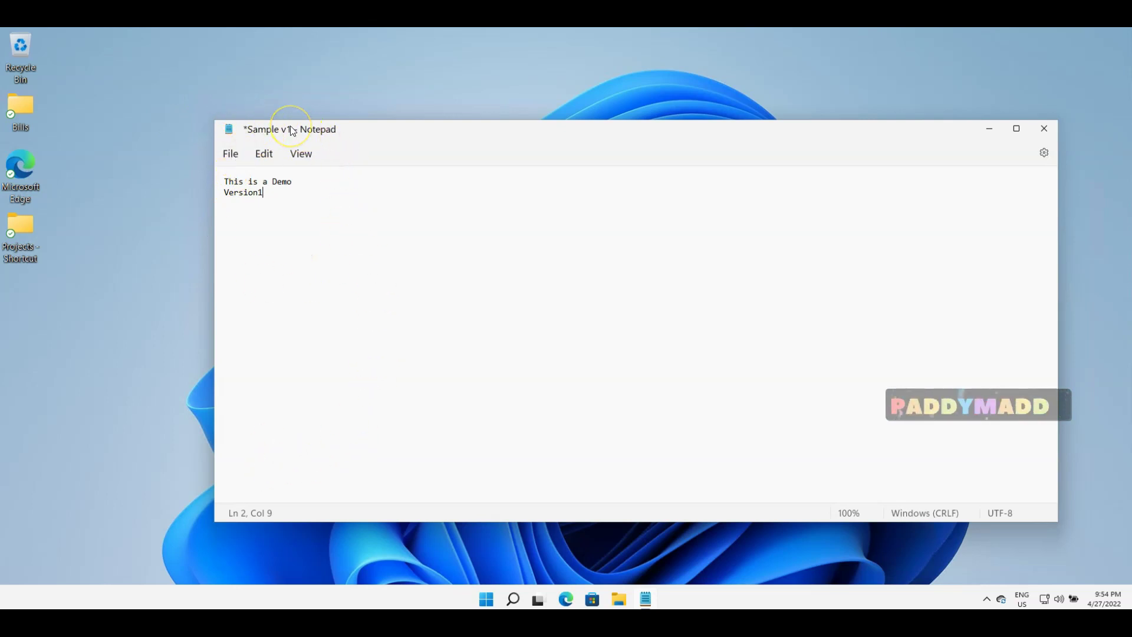
left_click(230, 153)
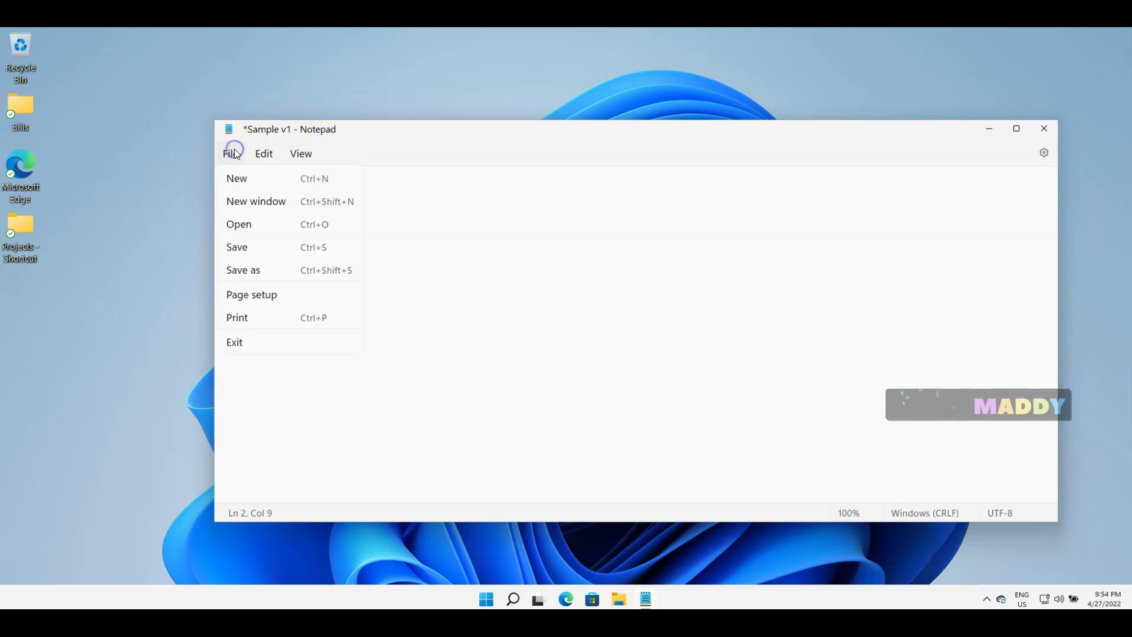
left_click(255, 251)
left_click_drag(318, 212, 211, 176)
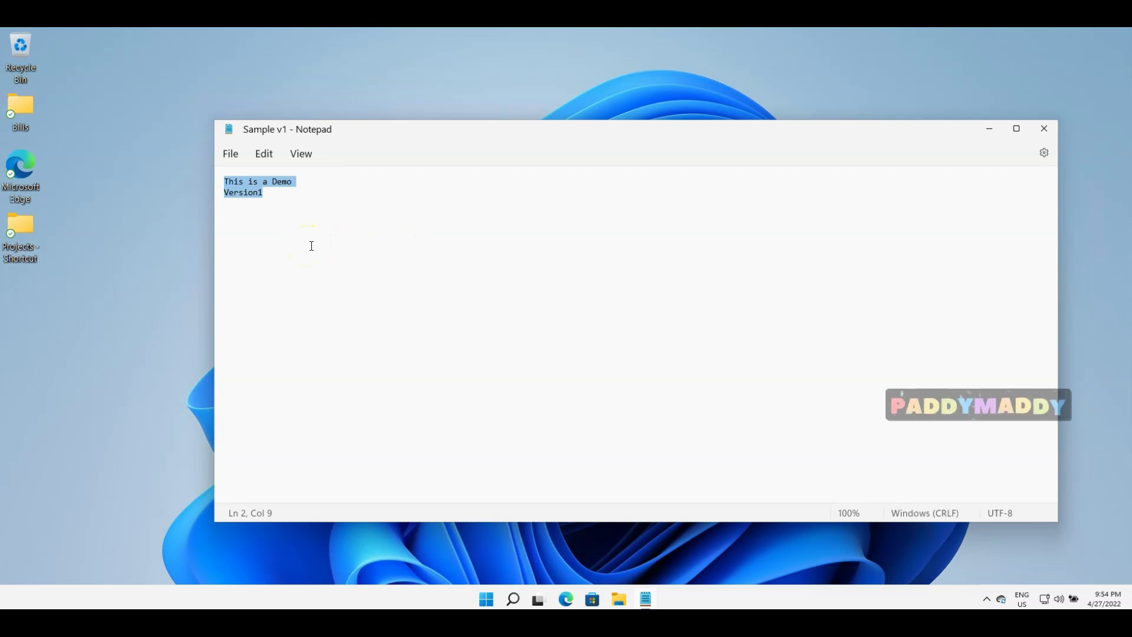
left_click(283, 246)
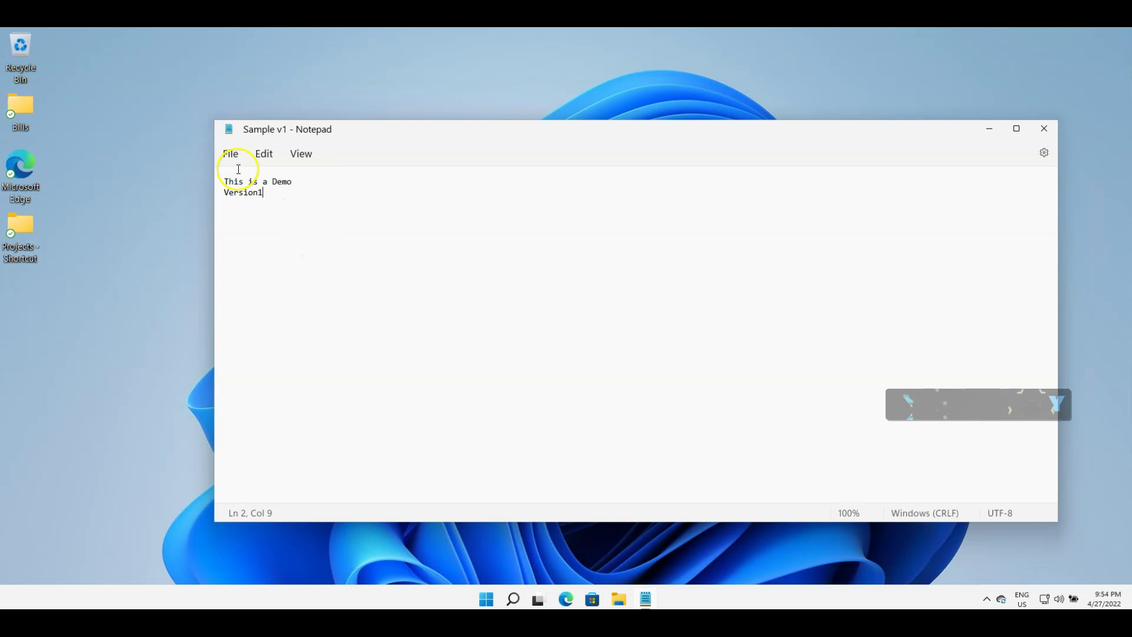
left_click(226, 150)
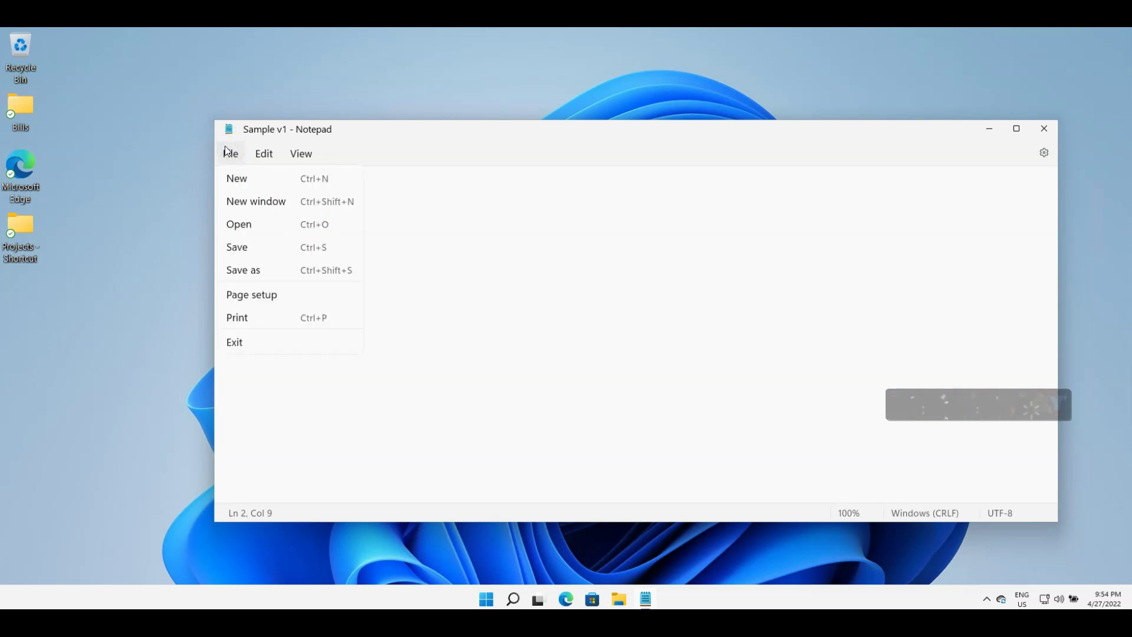
Use Save As to save a copy of the note as 'Sample v2'.
left_click(257, 279)
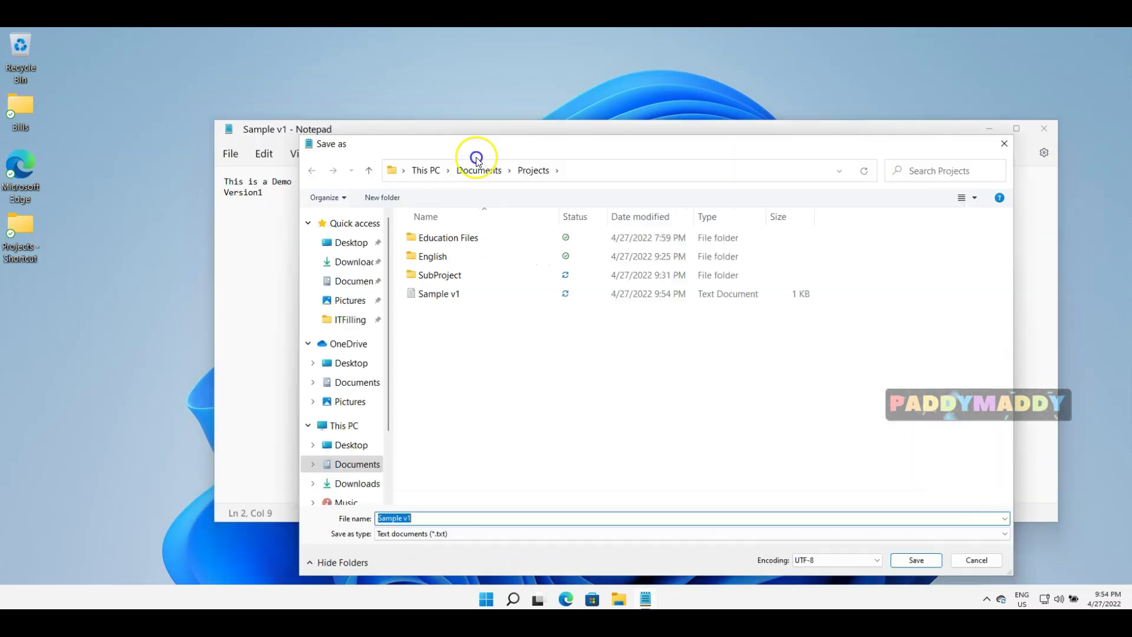
left_click_drag(476, 158, 502, 107)
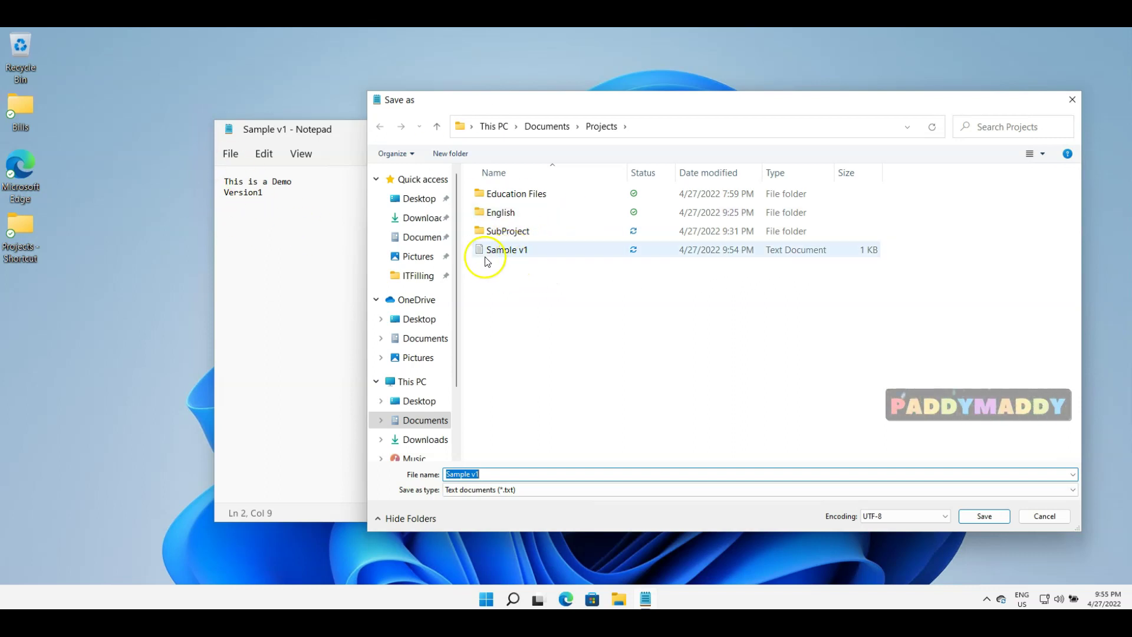
left_click(503, 472)
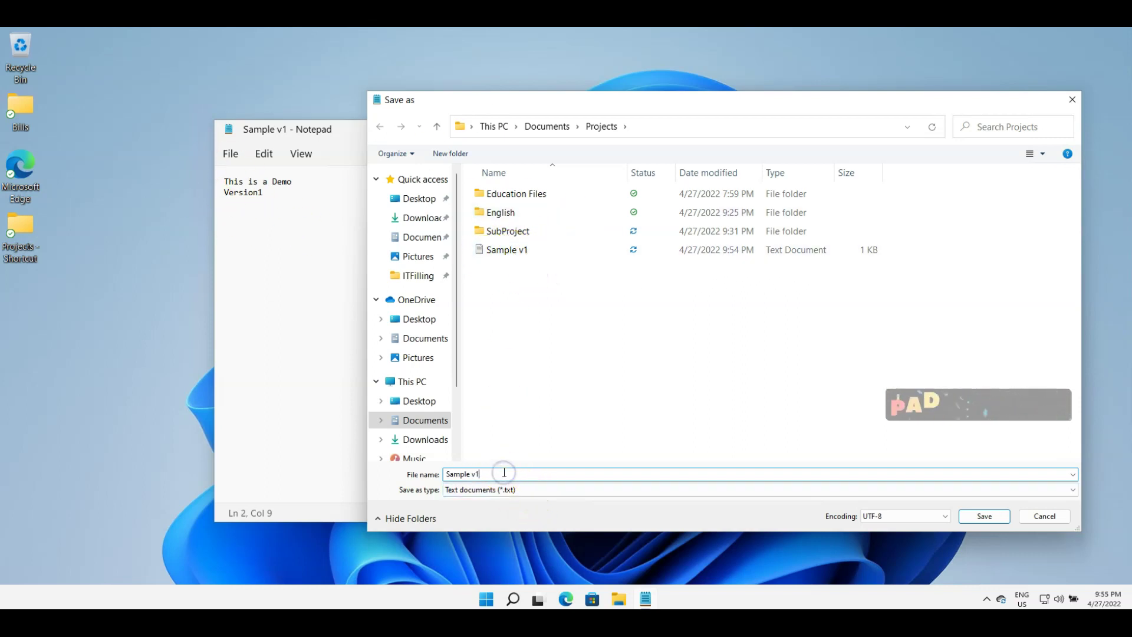
key("BackSpace")
type("2")
left_click(1001, 516)
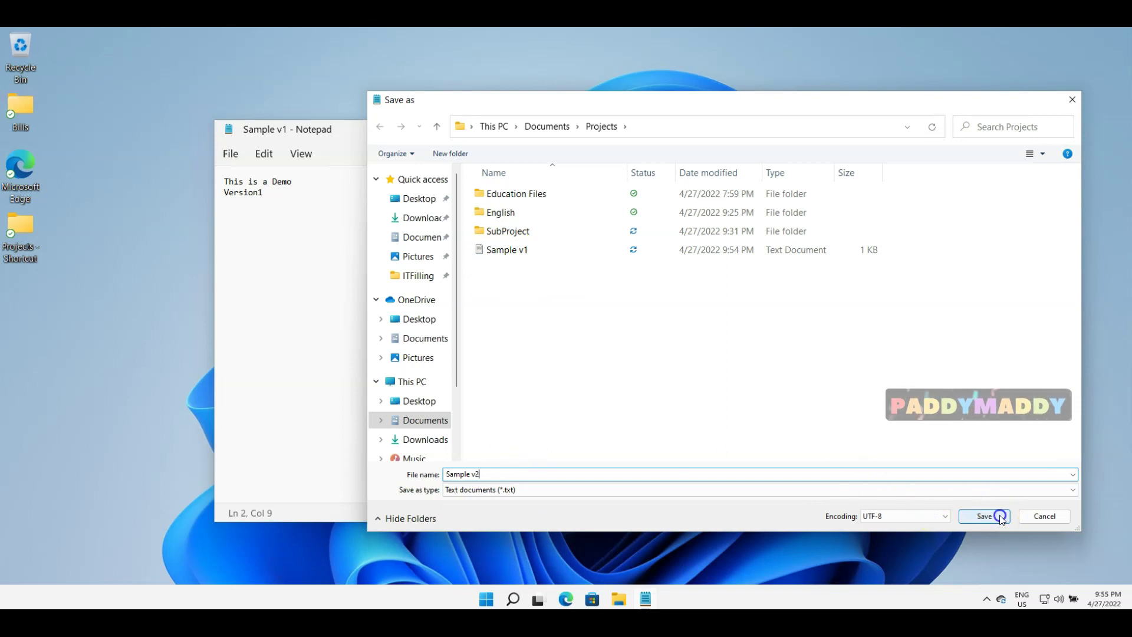
Change the second line to 'Version2' and save Sample v2.
key("Return")
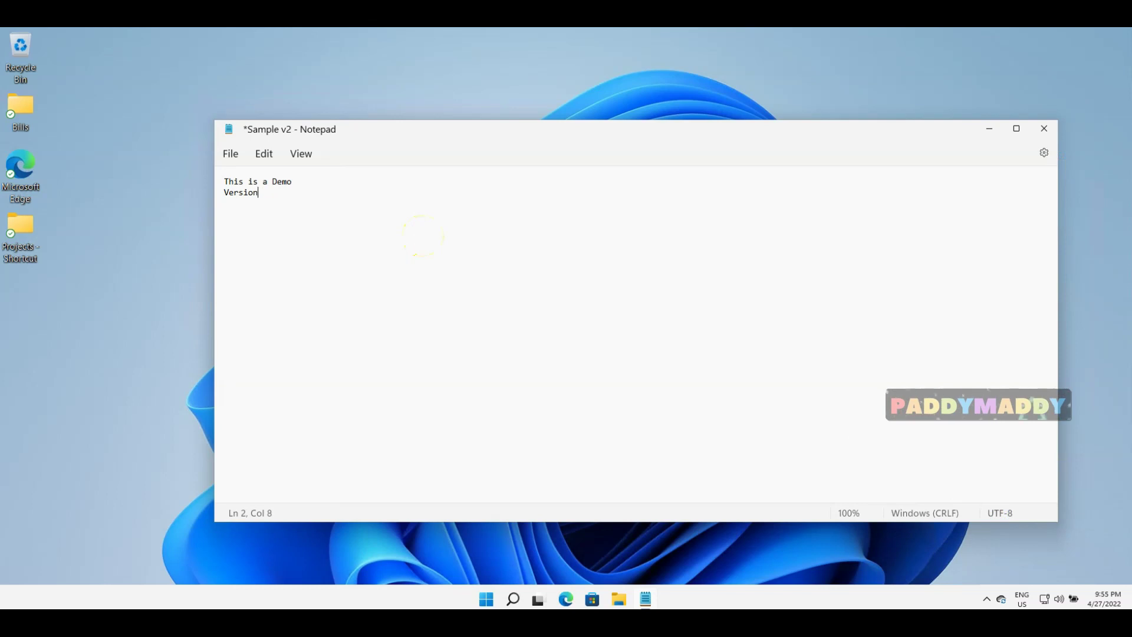
left_click(231, 153)
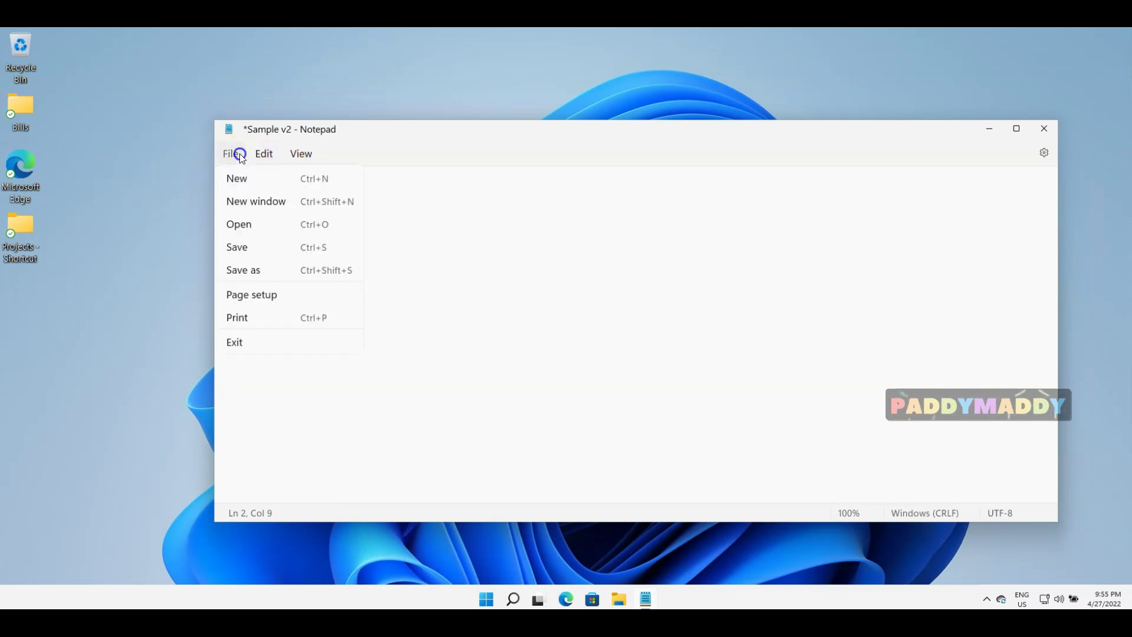
left_click(260, 248)
Reopen Sample v1 from File Explorer's Quick access list.
left_click_drag(310, 129, 617, 141)
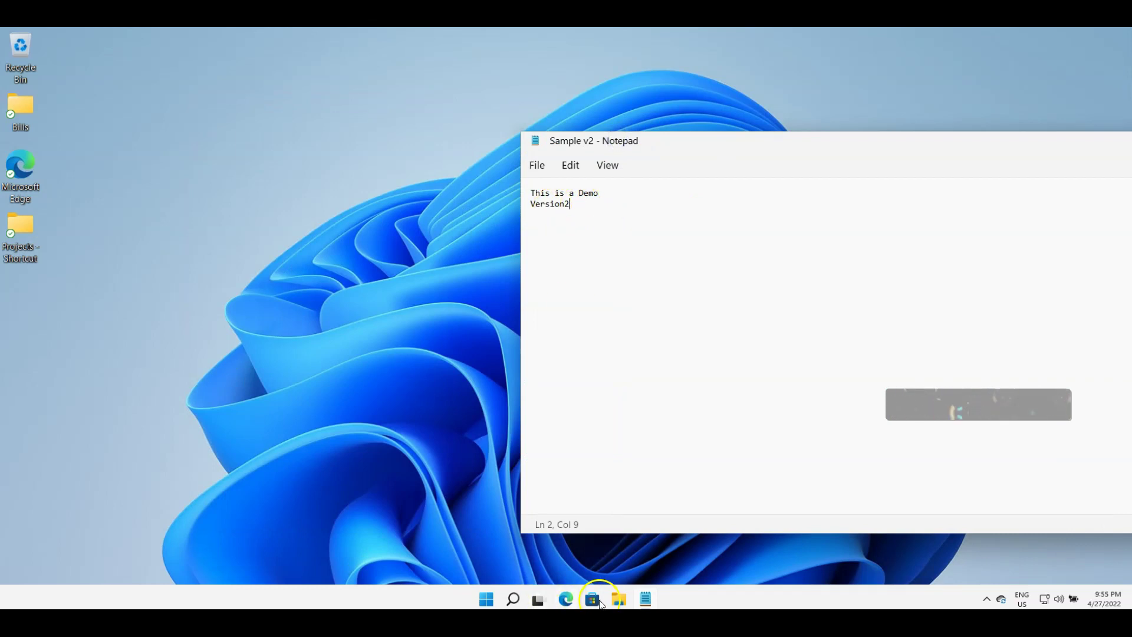
left_click(620, 601)
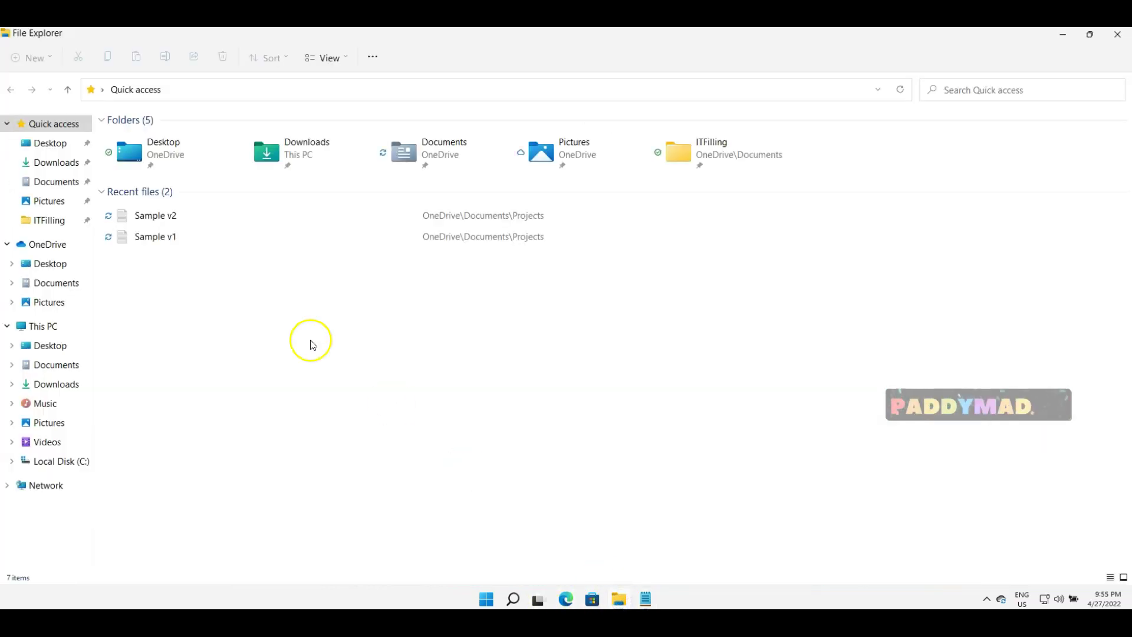
left_click(148, 243)
left_click(149, 242)
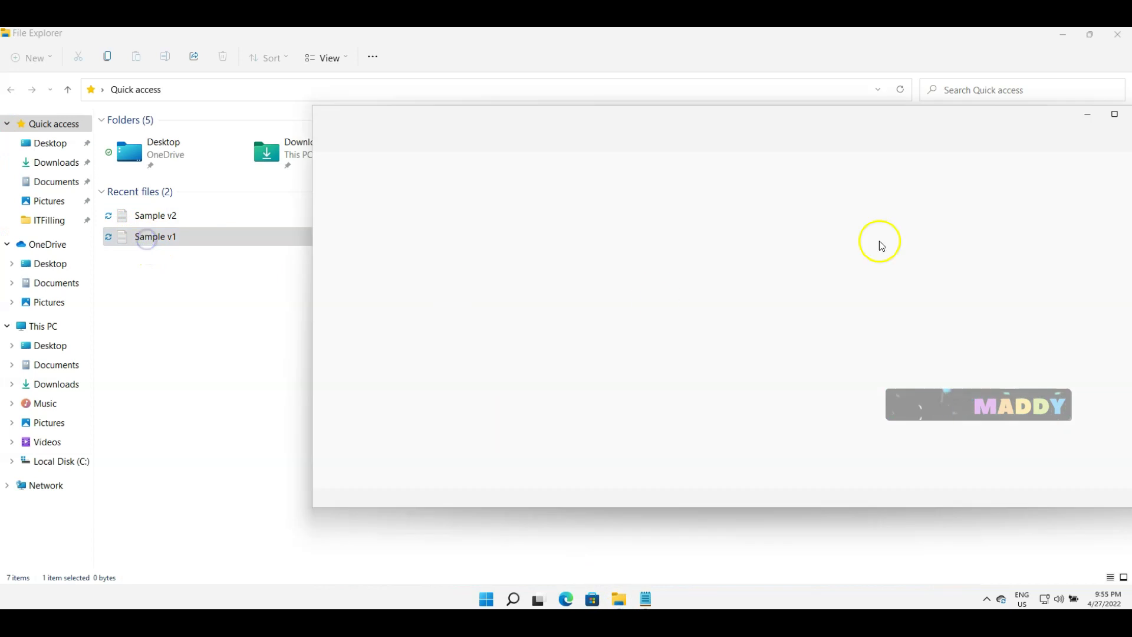
Arrange the Sample v1 and Sample v2 windows side by side.
left_click(1055, 37)
left_click(1063, 34)
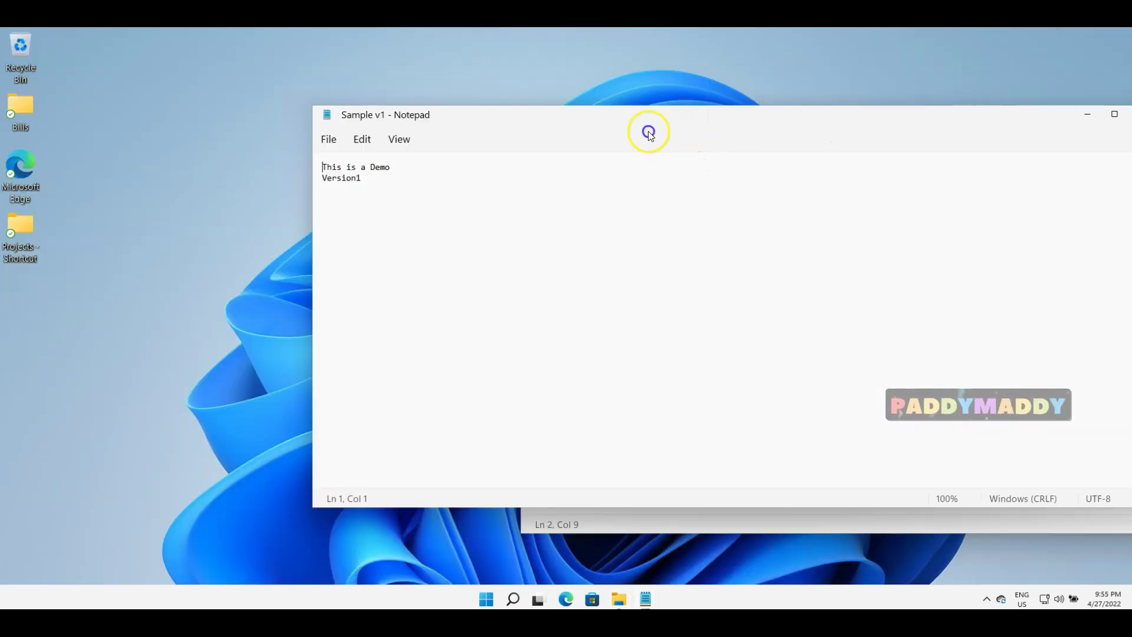
left_click_drag(647, 125, 478, 226)
left_click_drag(669, 144, 428, 202)
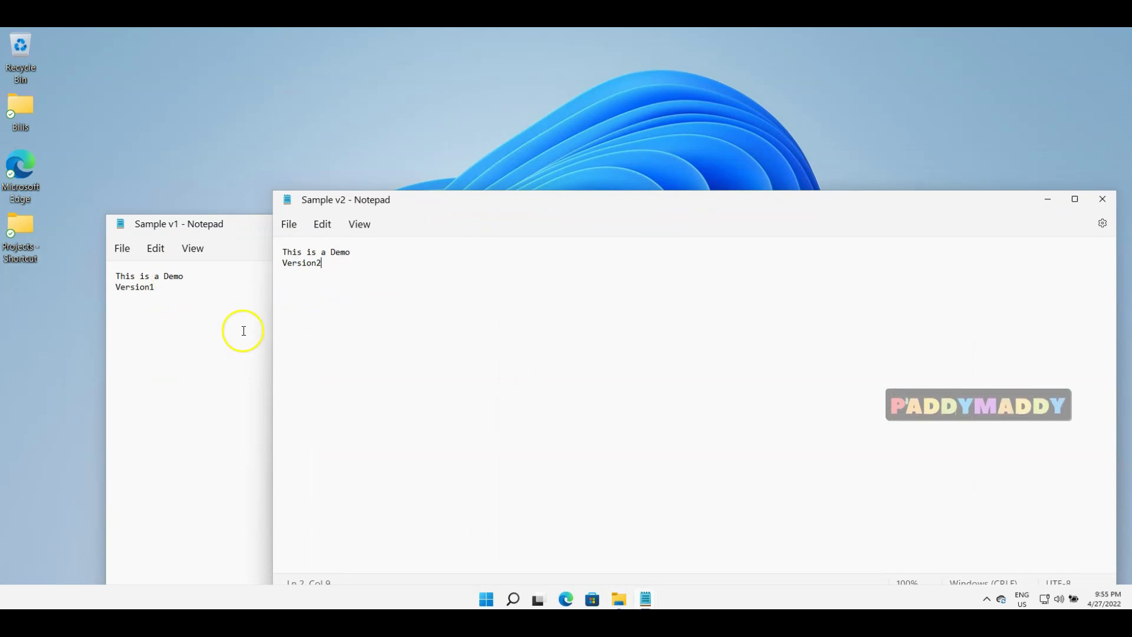
Save Sample v1 unchanged and close its window.
left_click(118, 248)
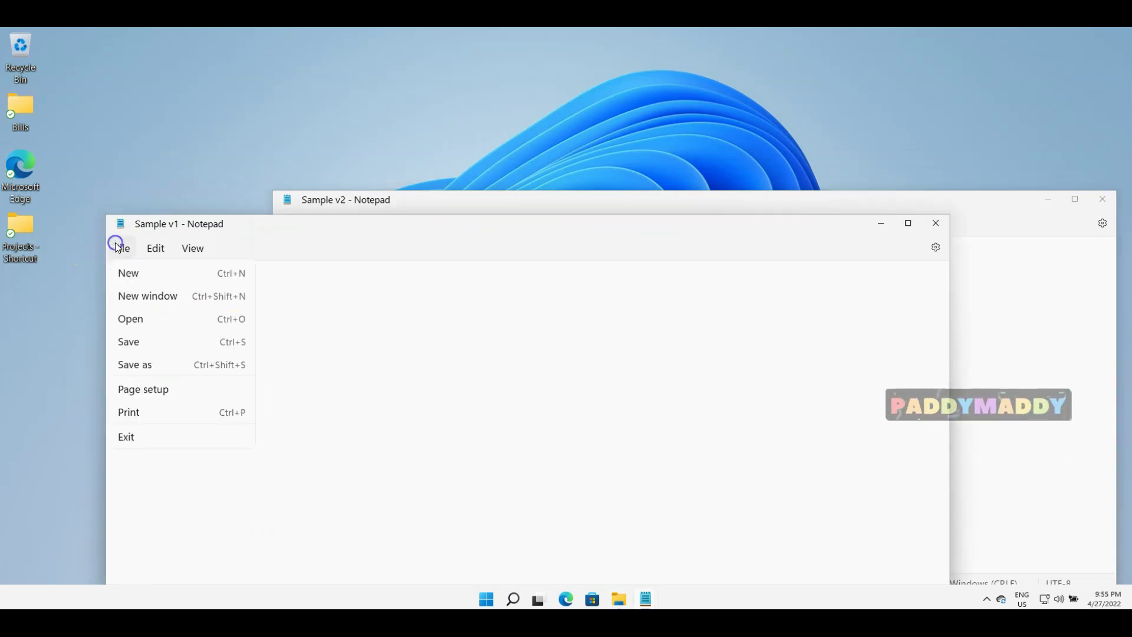
left_click(121, 249)
left_click(125, 251)
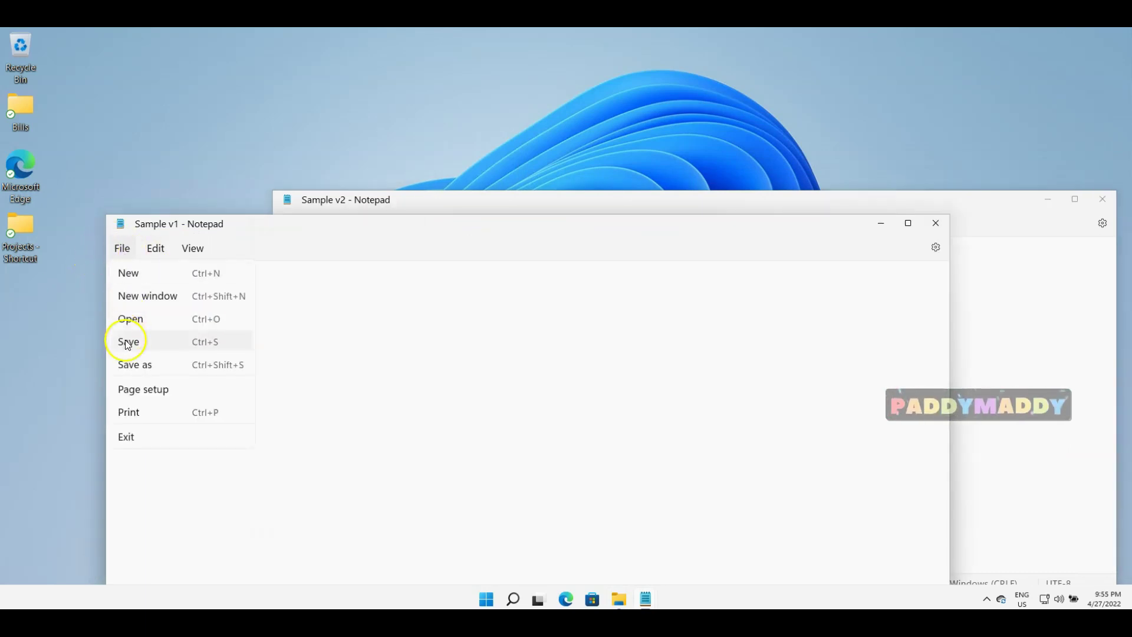
left_click(156, 248)
left_click(113, 222)
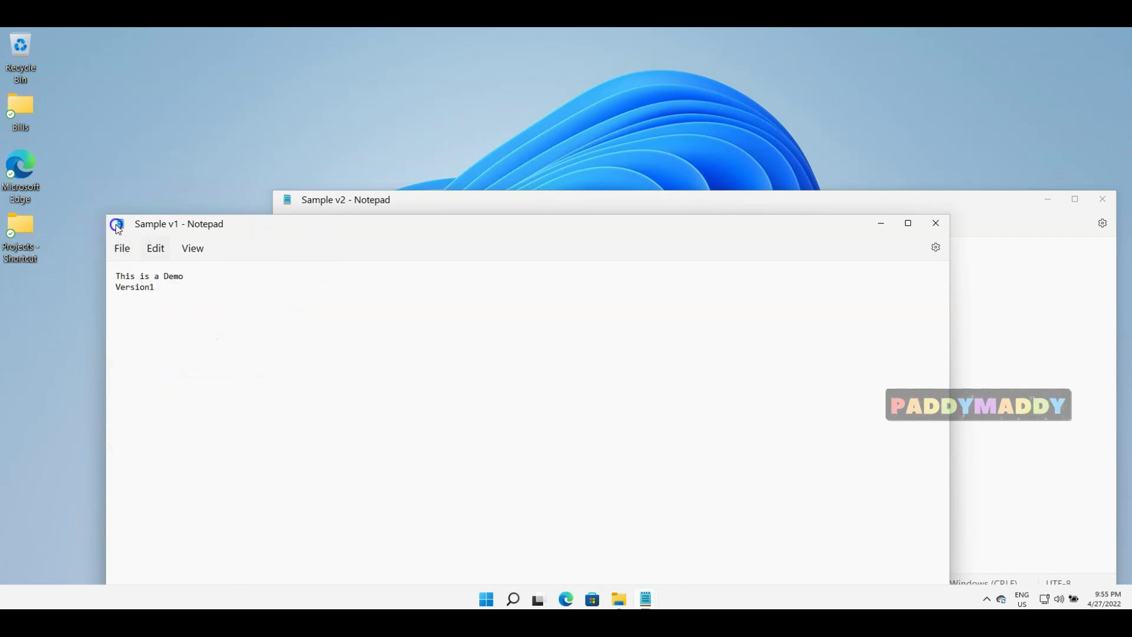
Close the remaining Notepad windows, Sample v1 and Sample v2.
double_click(114, 222)
double_click(282, 205)
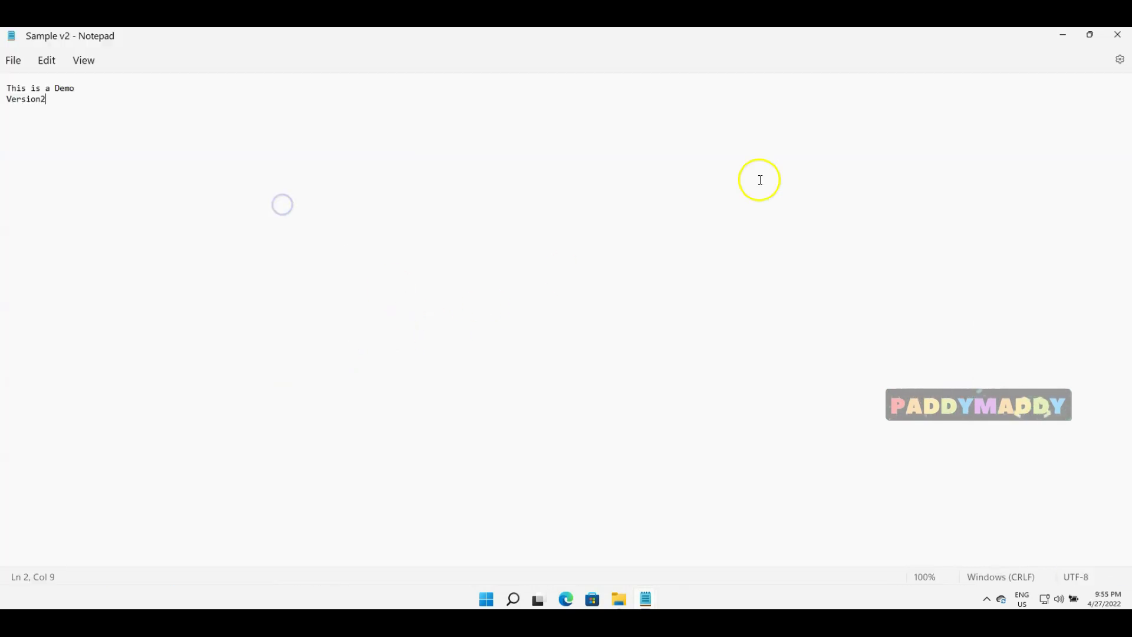
left_click(1117, 34)
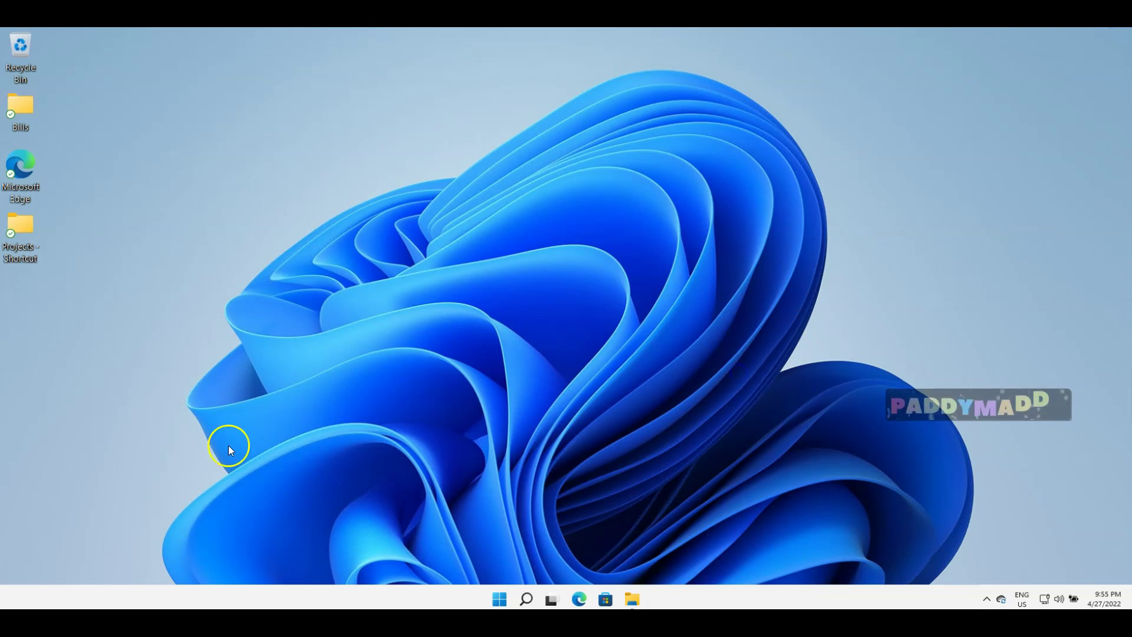
Launch Word from the Start menu and create a blank document.
left_click(500, 599)
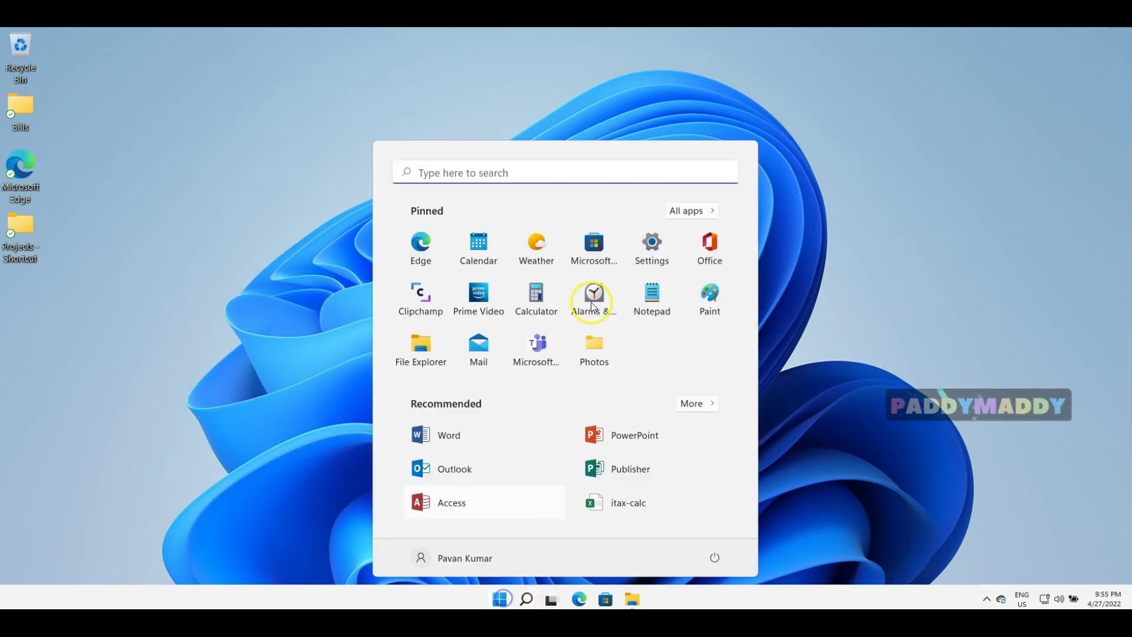
left_click(481, 442)
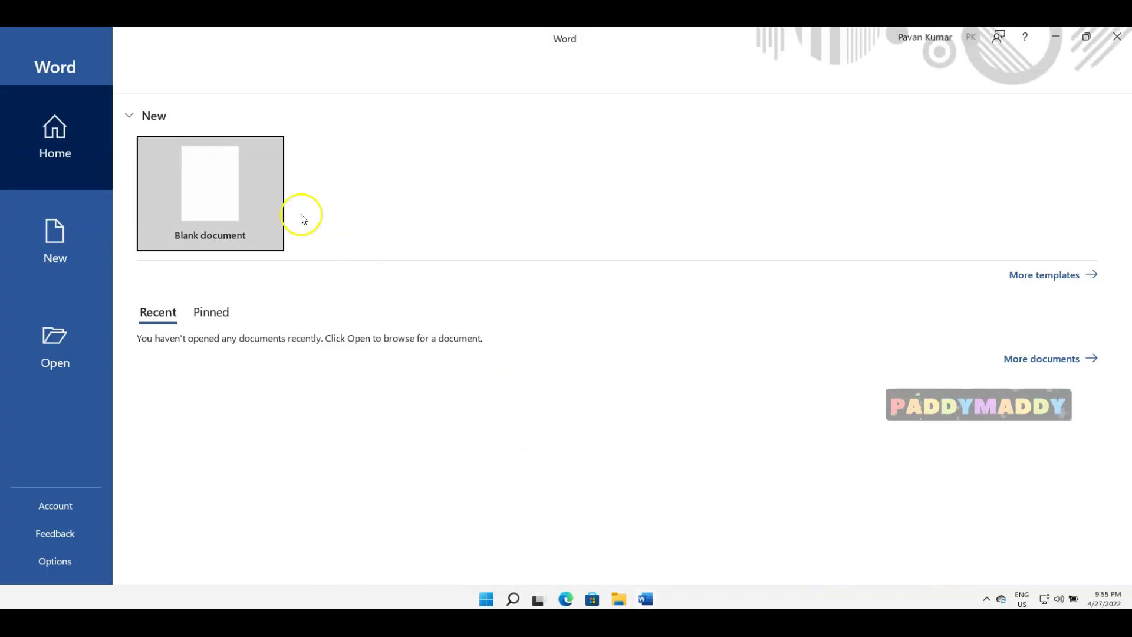
left_click(235, 195)
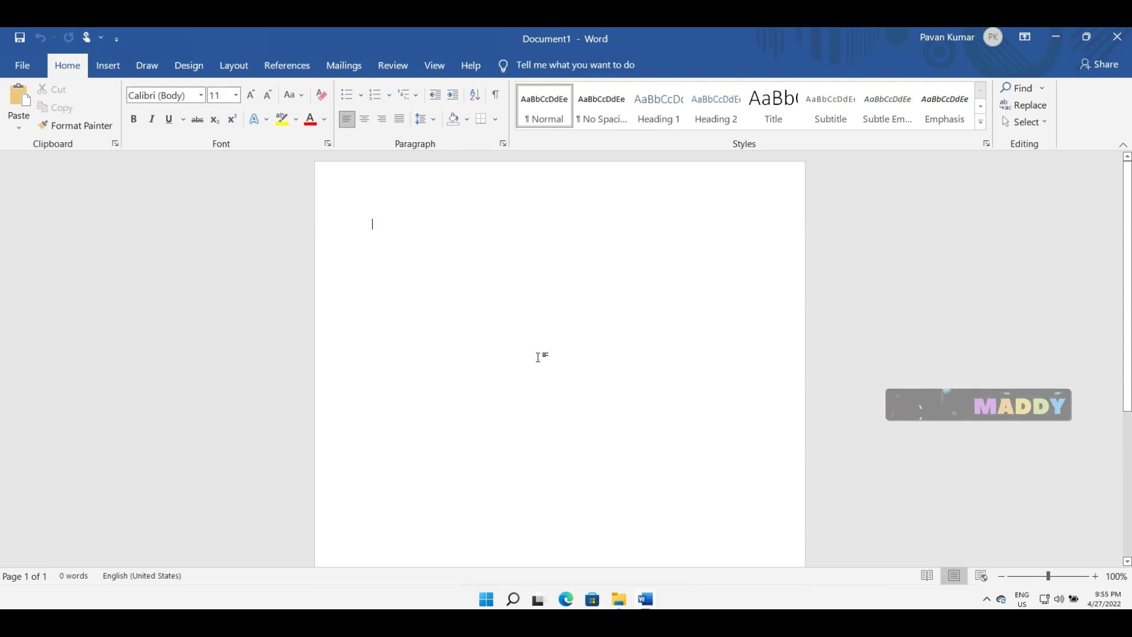
Type 'Save version' in the new document, try the Save icon, and open the File tab.
type("Save")
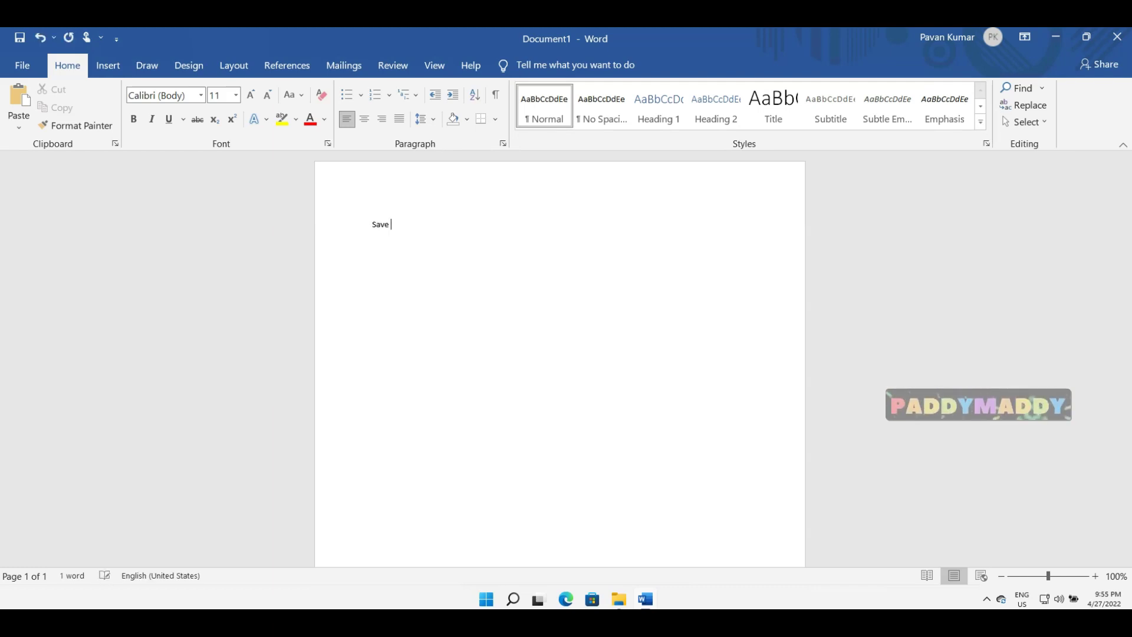
type(" vers")
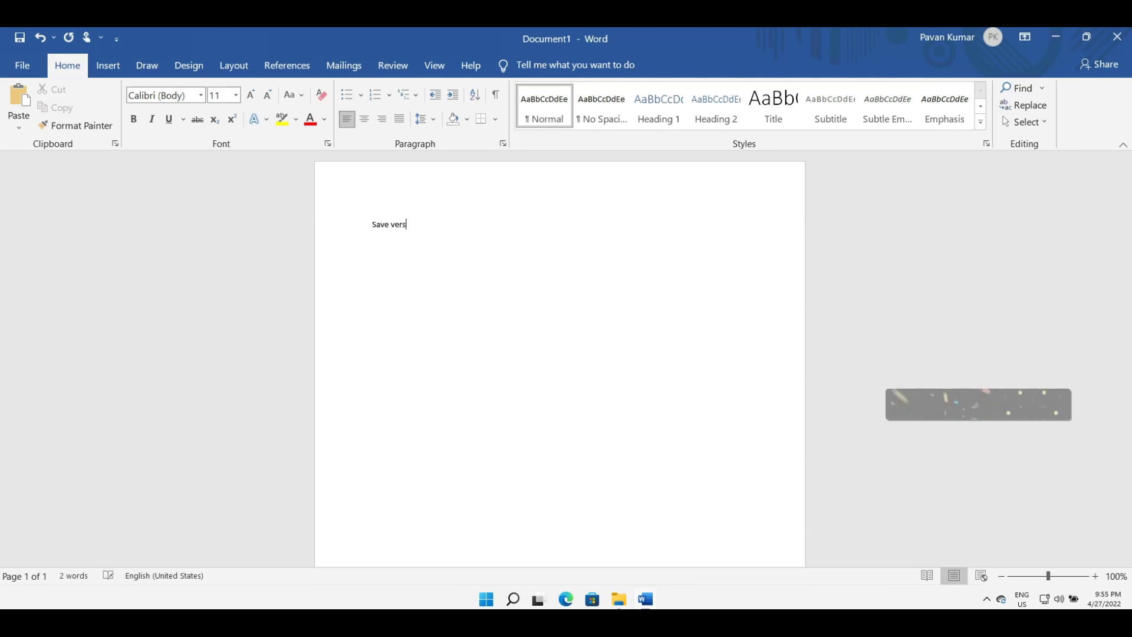
type("ion")
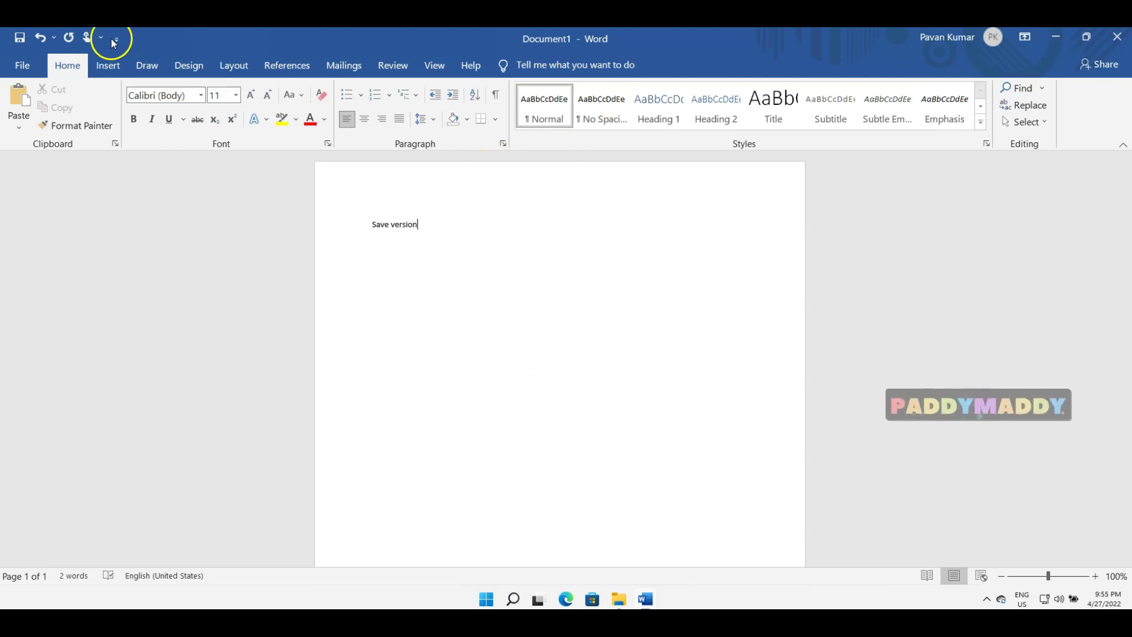
left_click(21, 37)
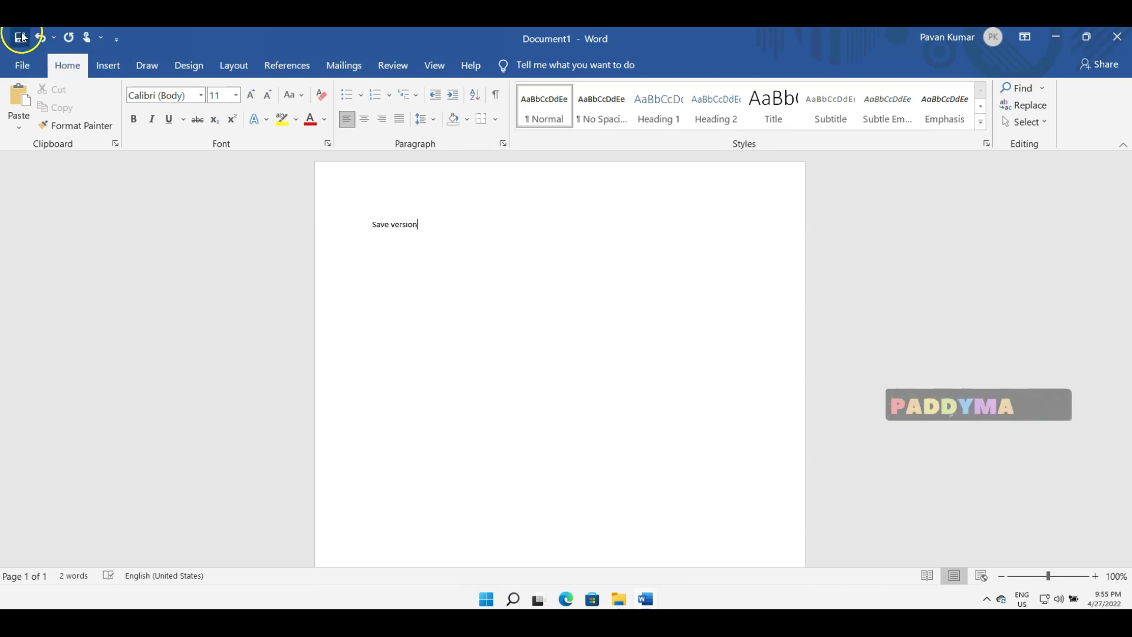
left_click(23, 65)
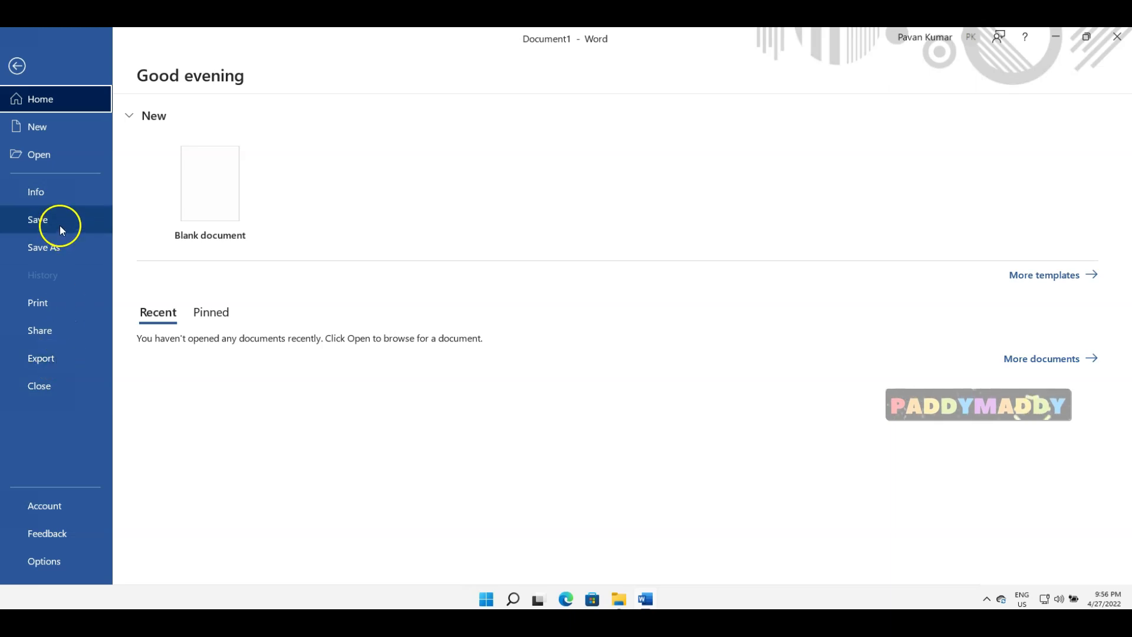
Open Word's Save As screen and choose OneDrive - Personal as the destination.
left_click(34, 224)
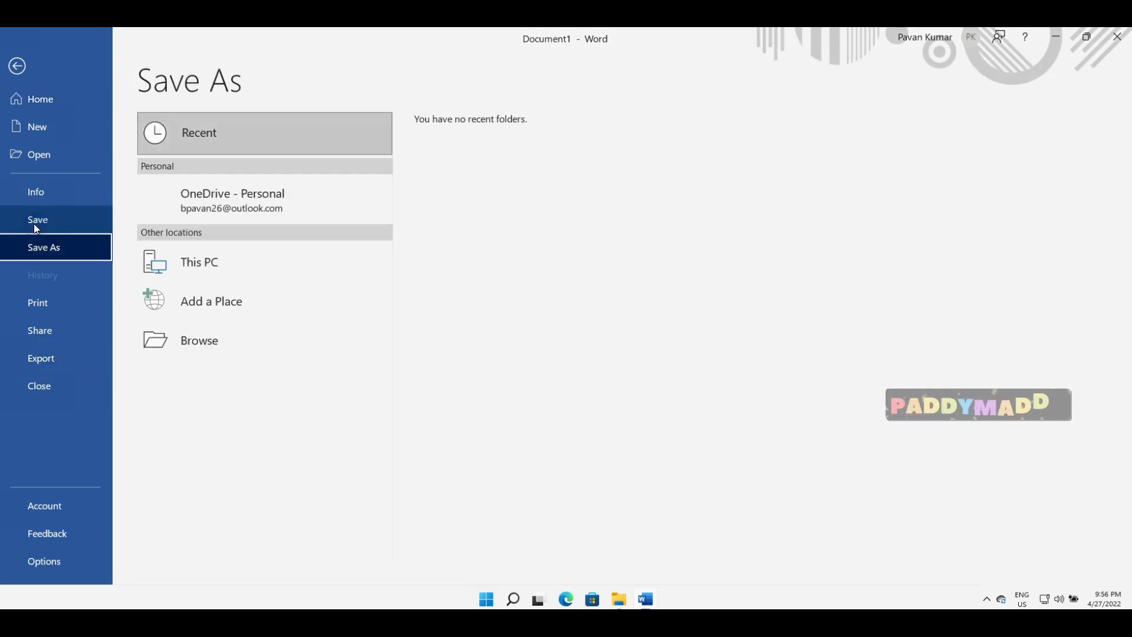
left_click(39, 220)
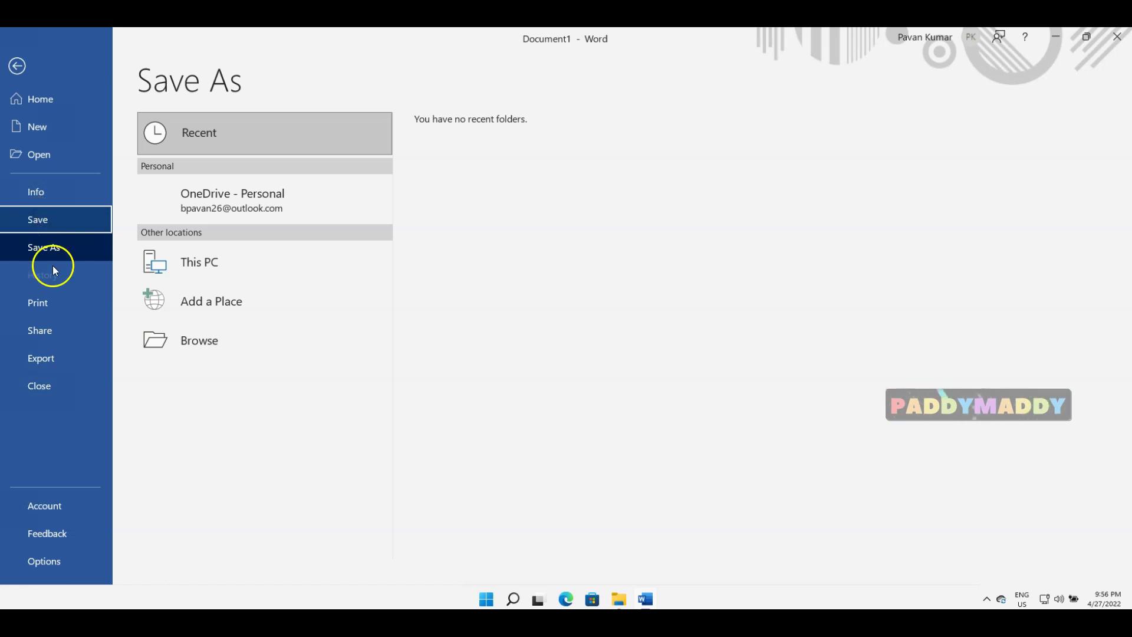
left_click(48, 221)
left_click(51, 247)
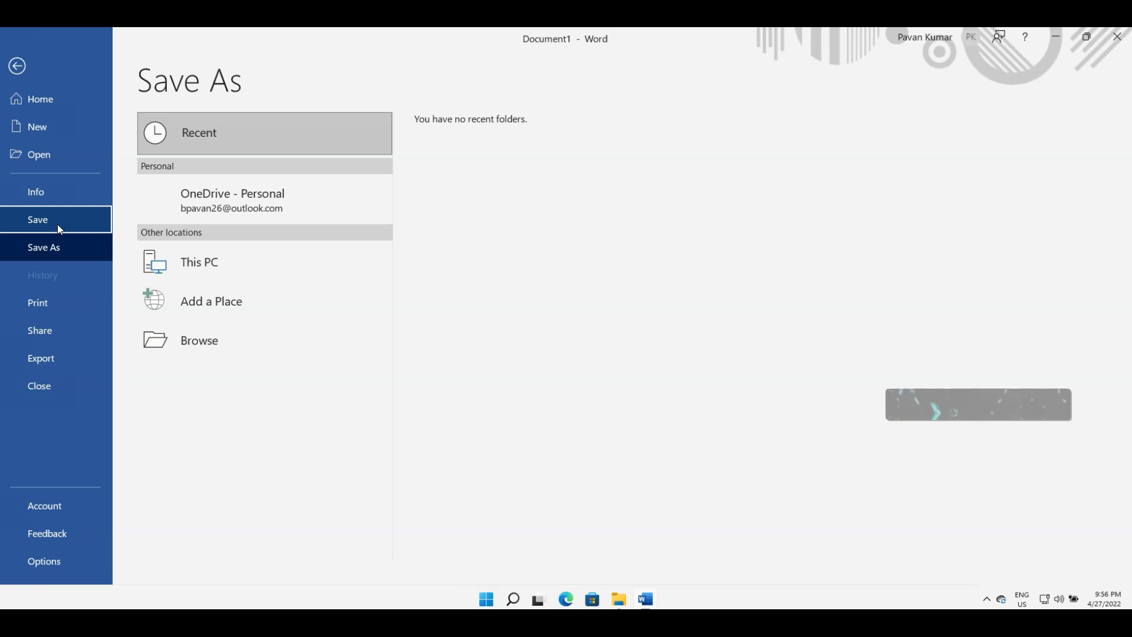
left_click(57, 224)
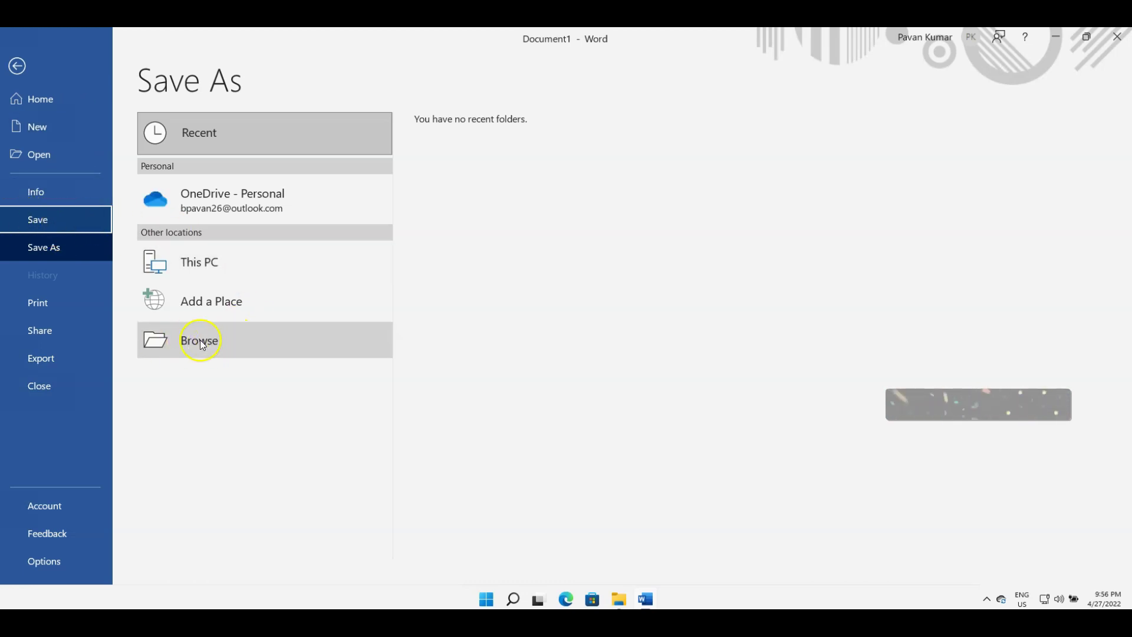
left_click(263, 208)
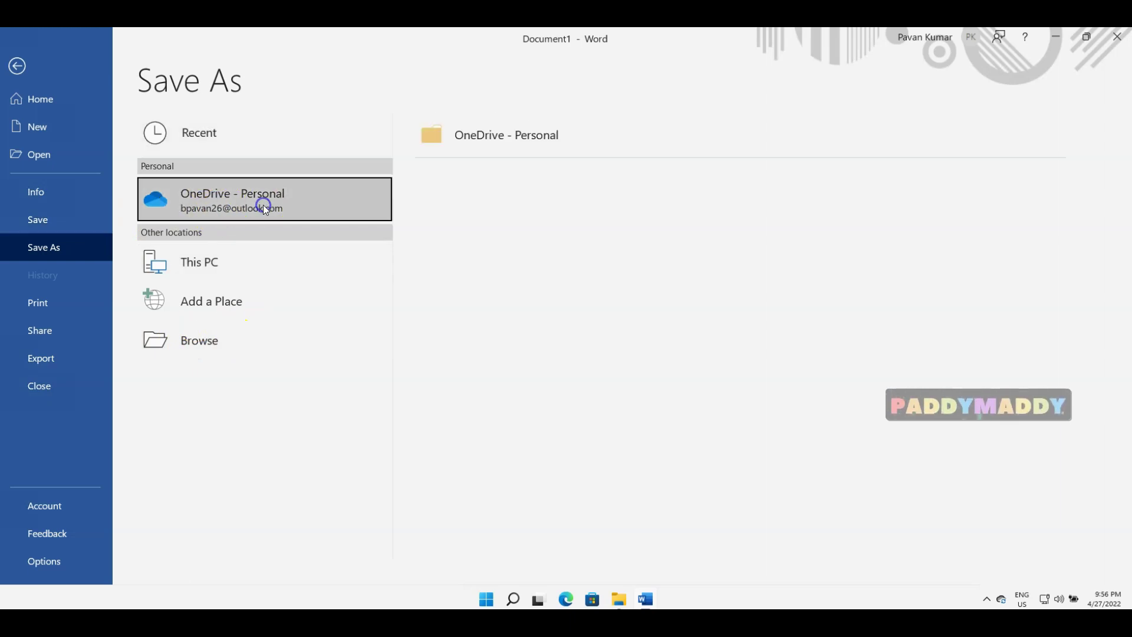
Save the document in the OneDrive folder under the name 'Version 1'.
left_click(479, 146)
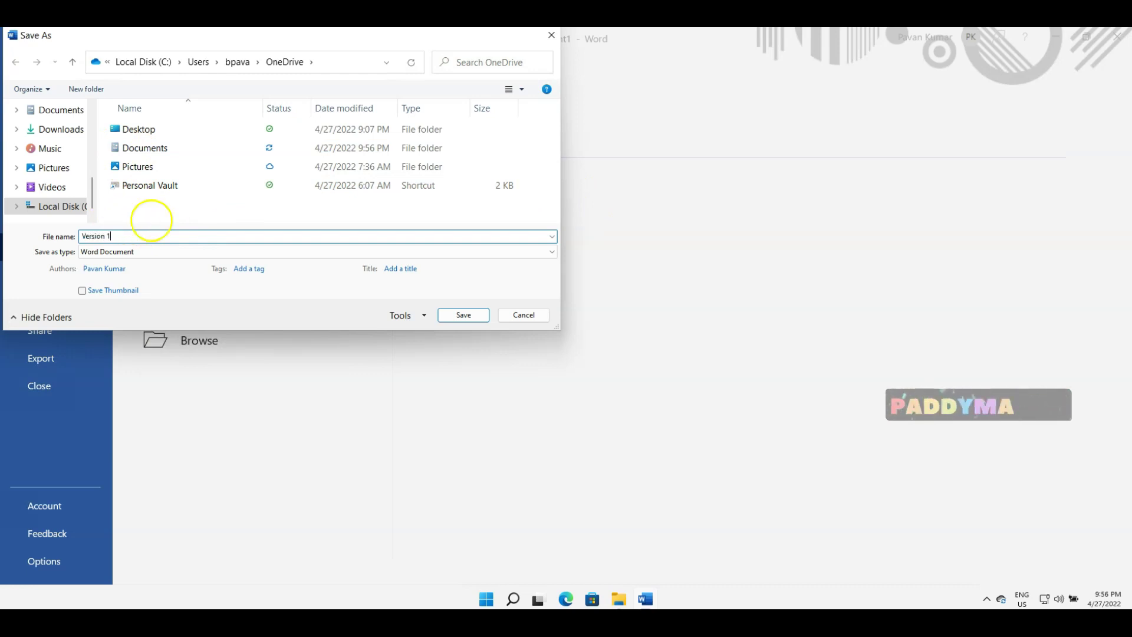
left_click(450, 319)
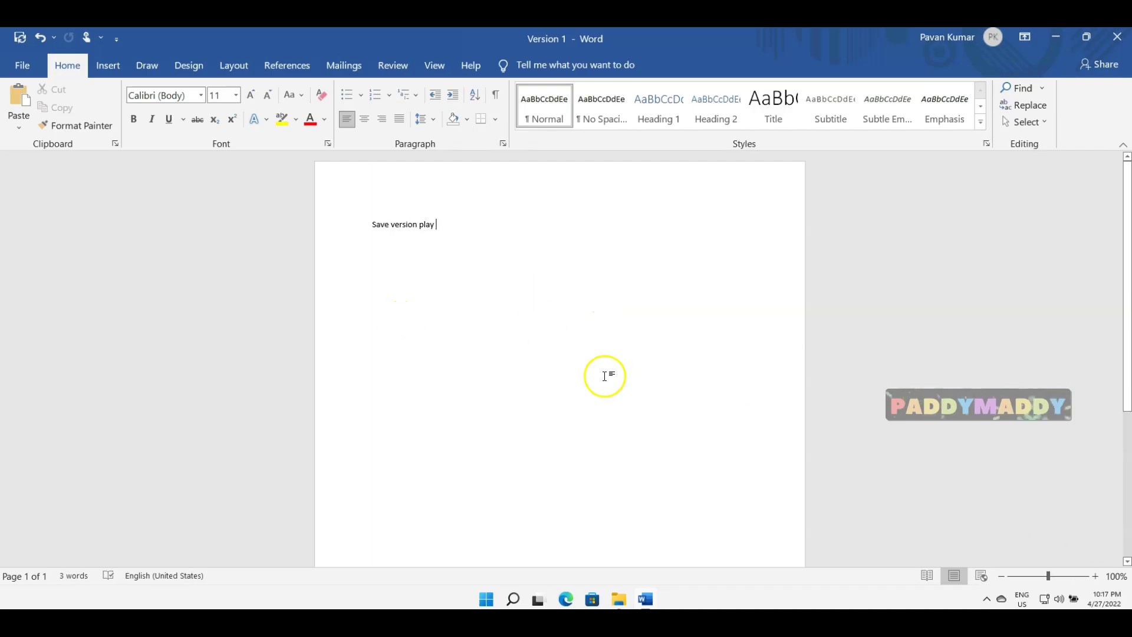
Complete the sentence as 'Save version play work' and save Version 1.
left_click(454, 225)
type("work")
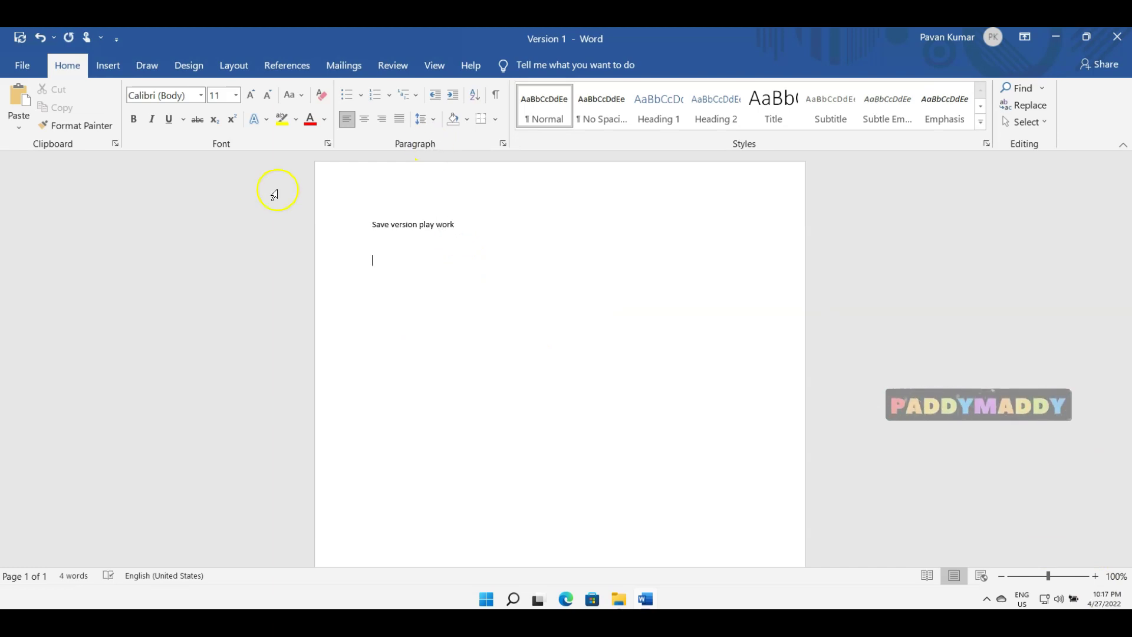
left_click(20, 41)
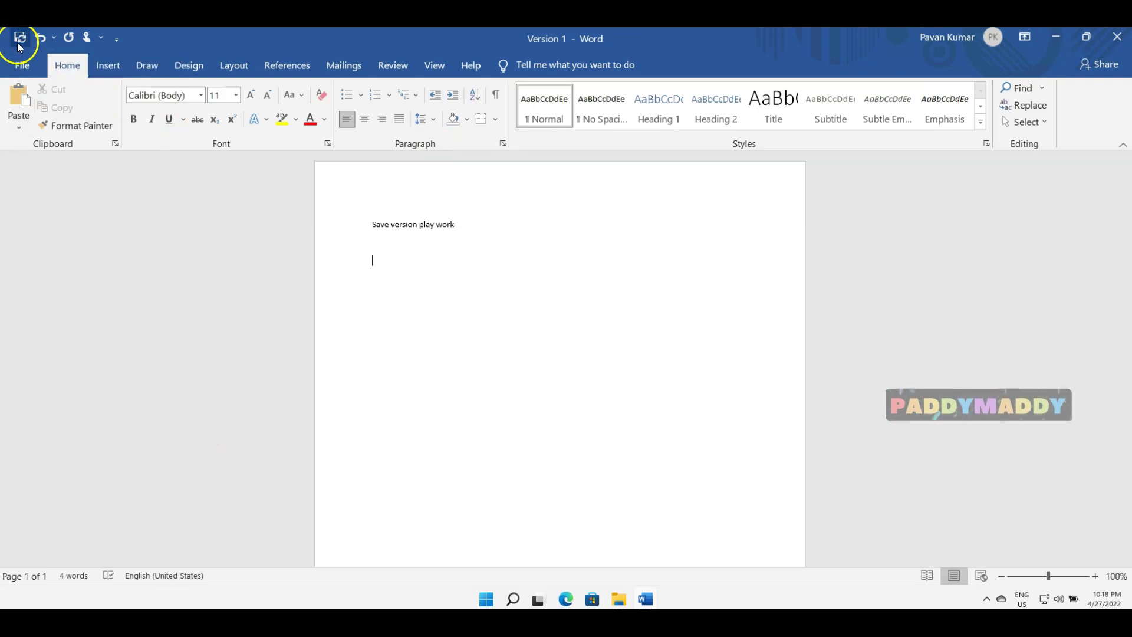
left_click(20, 40)
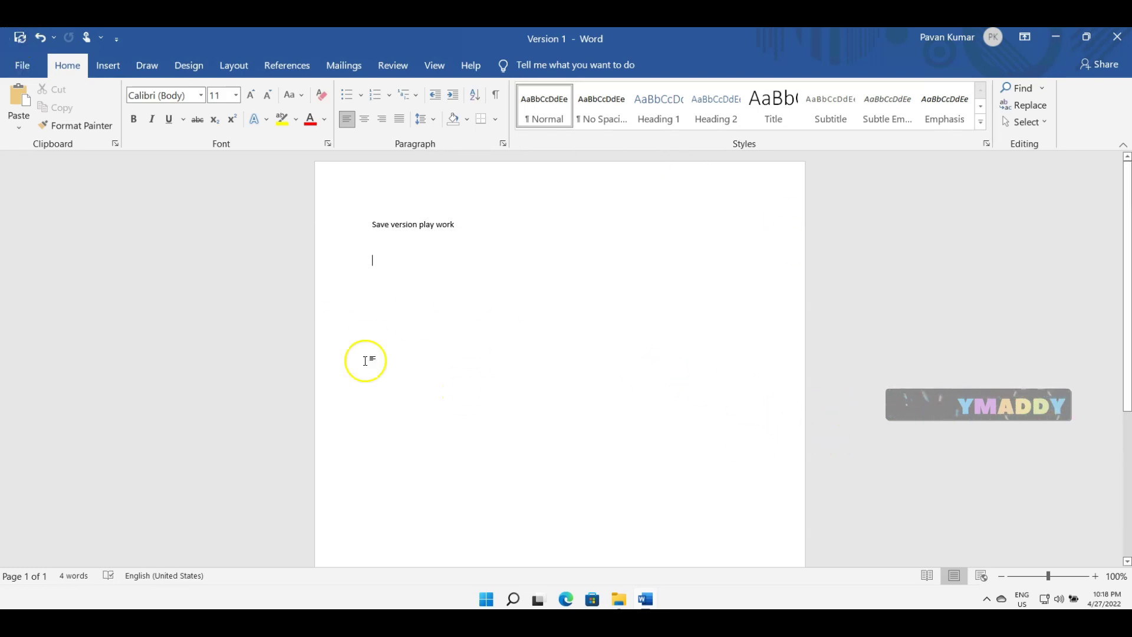
Open the Save As folder browser from the File menu.
left_click(22, 66)
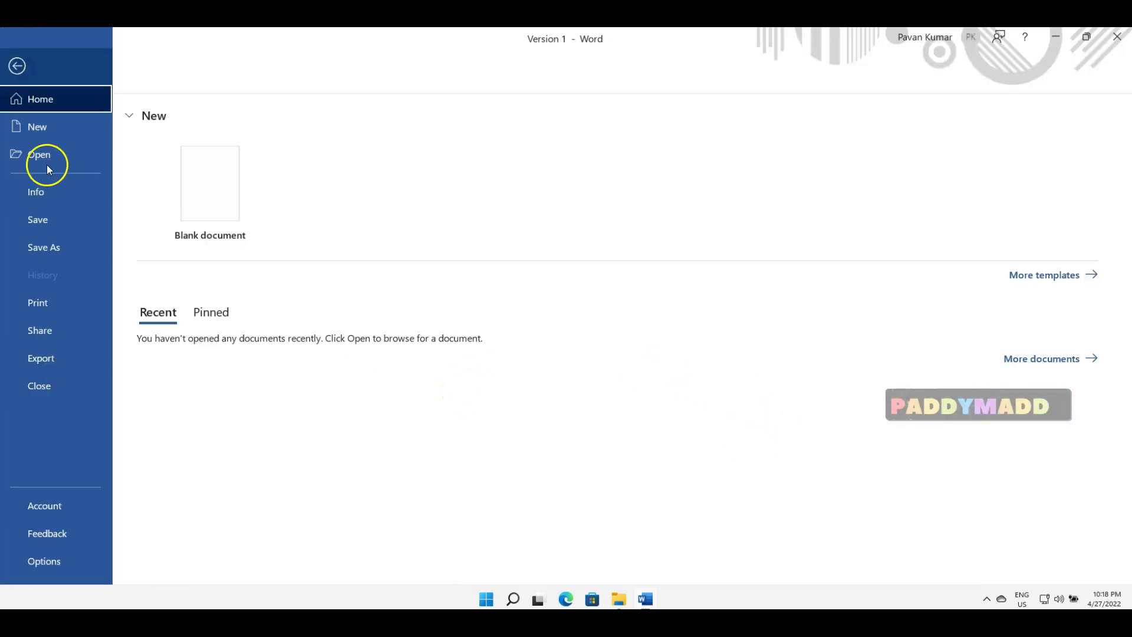
left_click(40, 249)
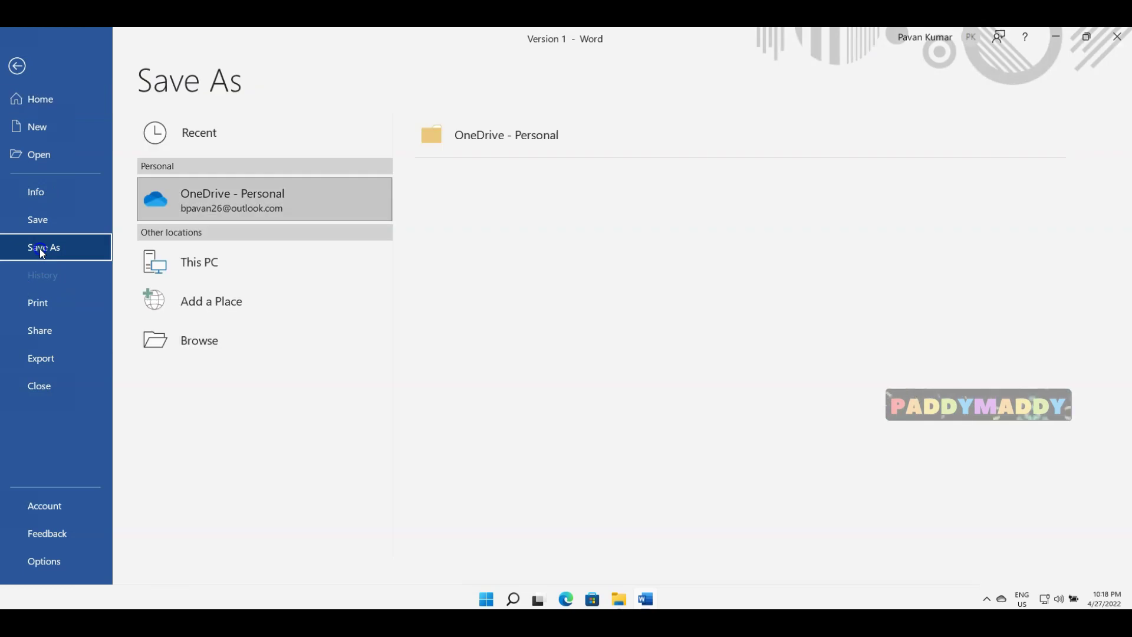
left_click(196, 347)
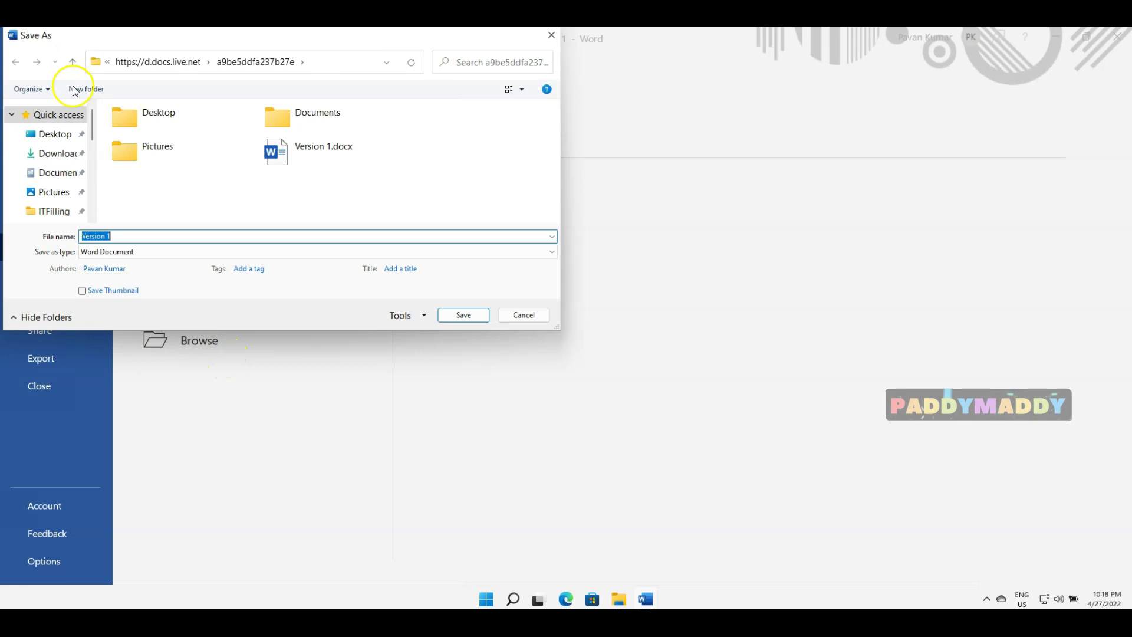
scroll(68, 195, "down", 3)
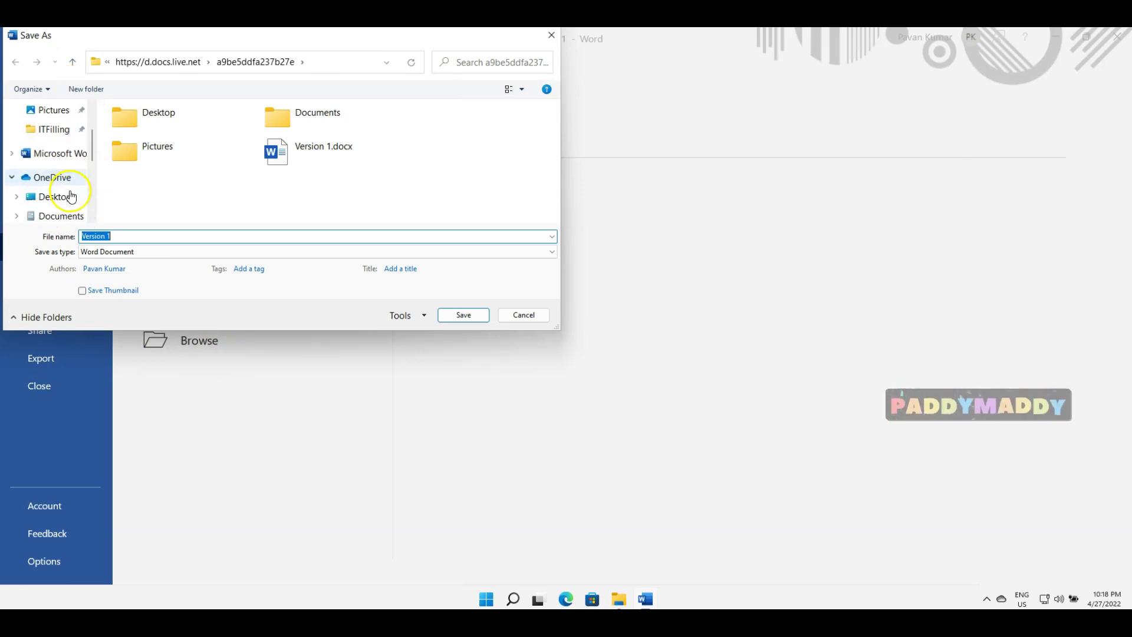
scroll(66, 214, "down", 2)
scroll(66, 177, "down", 2)
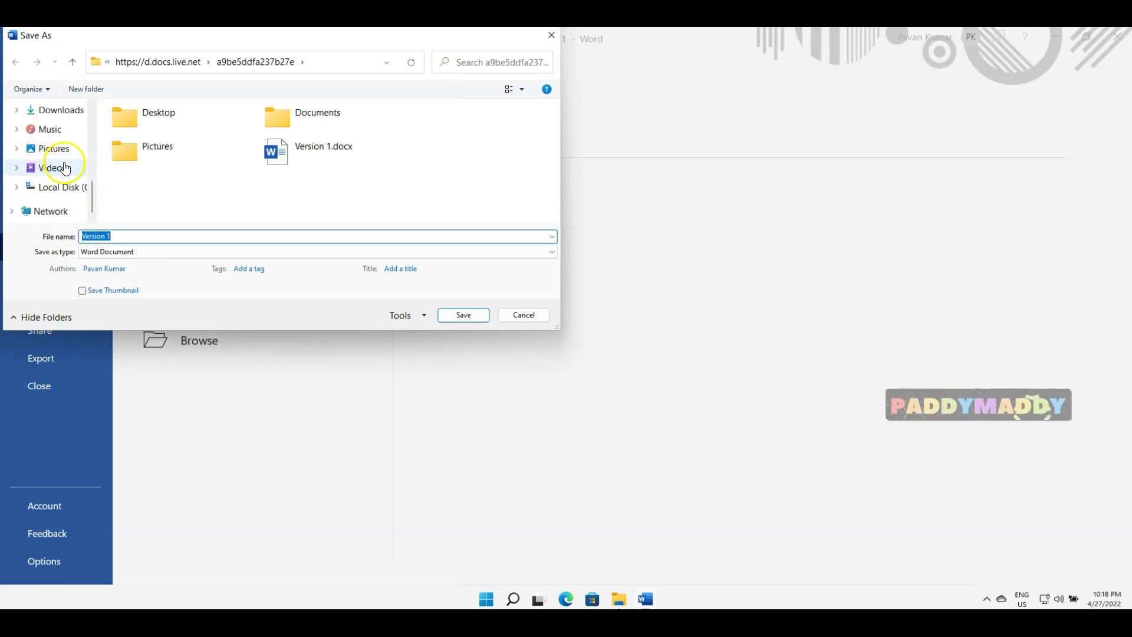
scroll(66, 165, "up", 2)
scroll(65, 167, "up", 5)
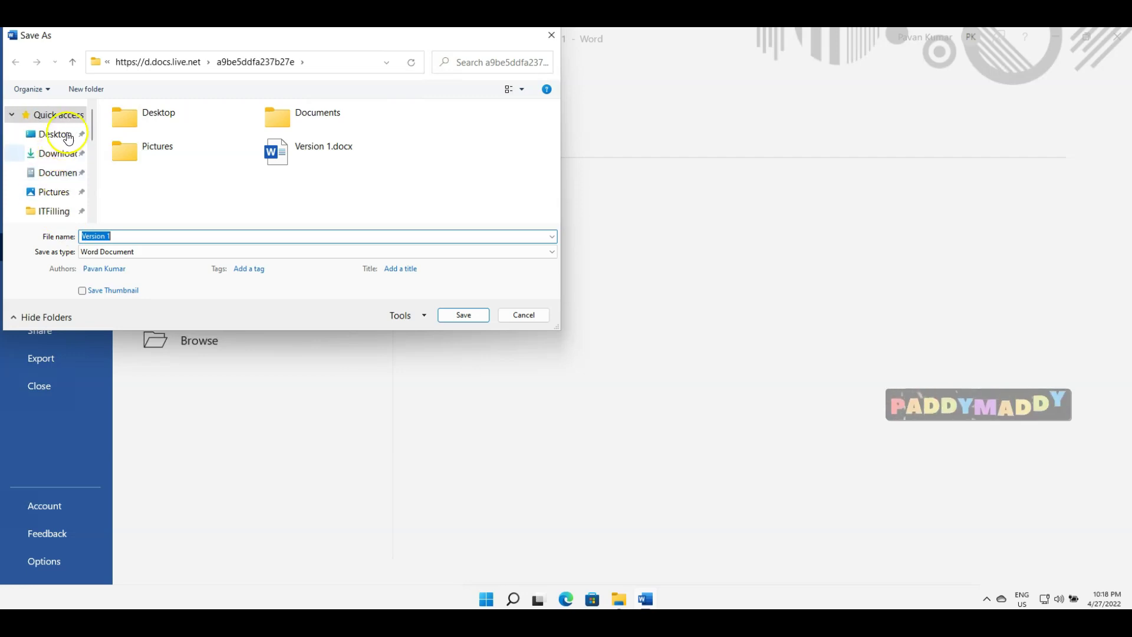
Go to Local Disk (C:) > Temp and save the copy as Version 2.
left_click(48, 139)
left_click(147, 237)
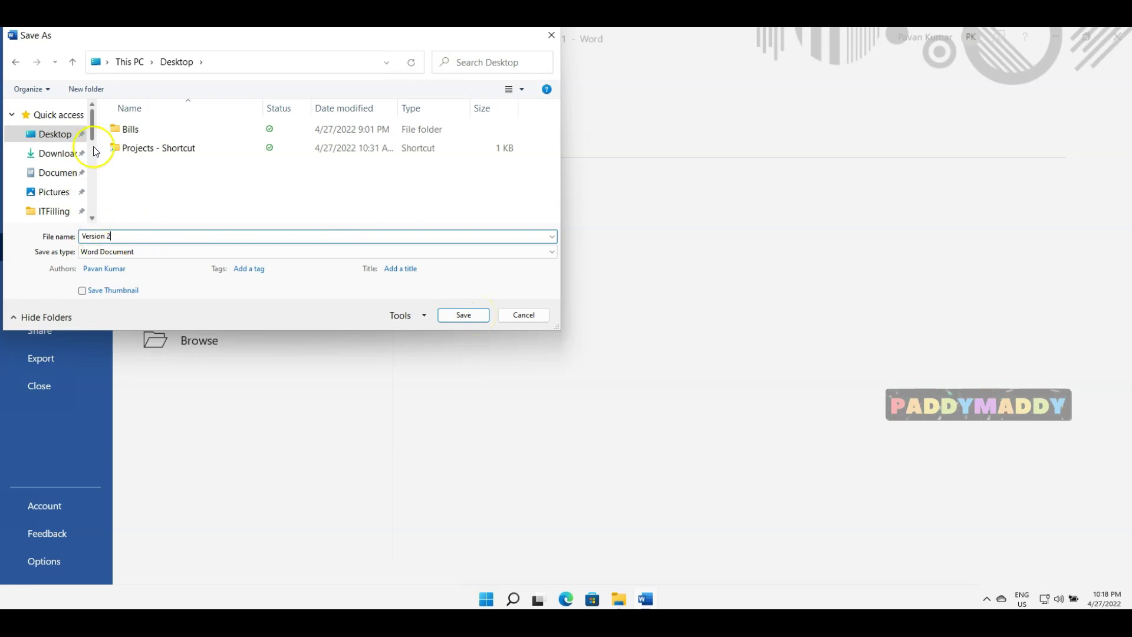
left_click_drag(90, 123, 83, 213)
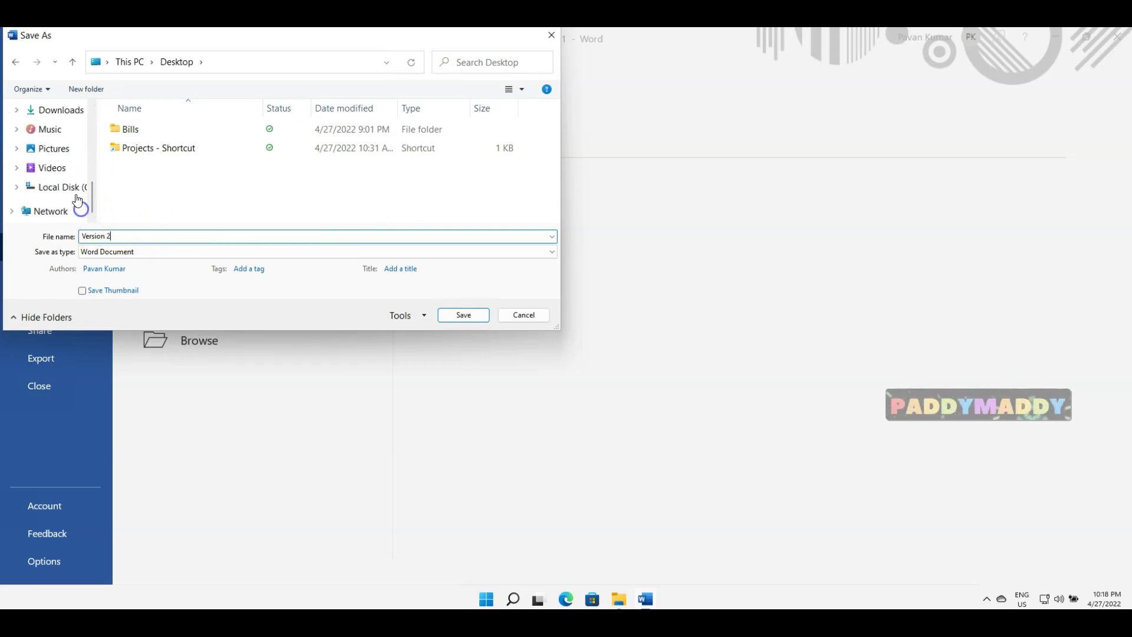
left_click(75, 186)
left_click(199, 179)
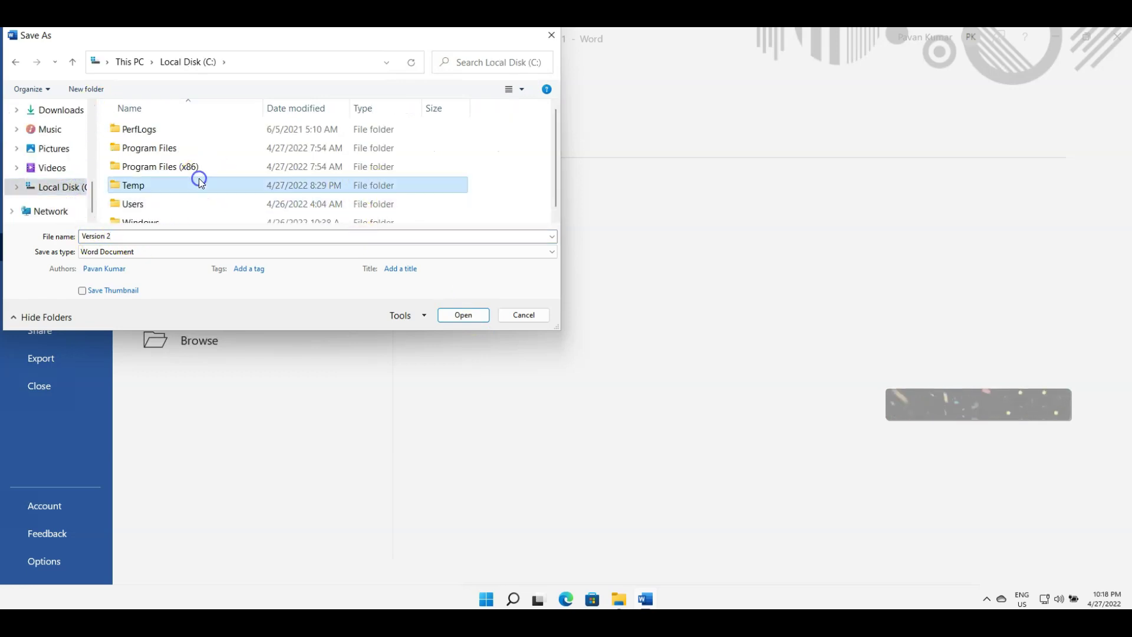
double_click(200, 182)
left_click(463, 315)
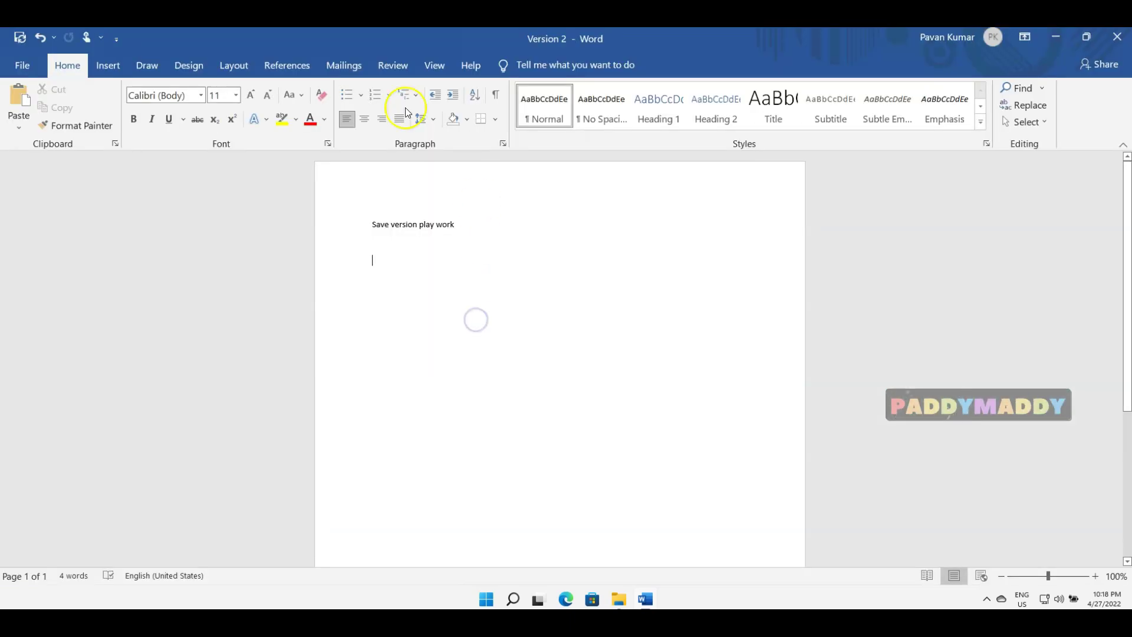
Add a 'Version 2' line, save it, and check both versions in the recent documents list.
type("v")
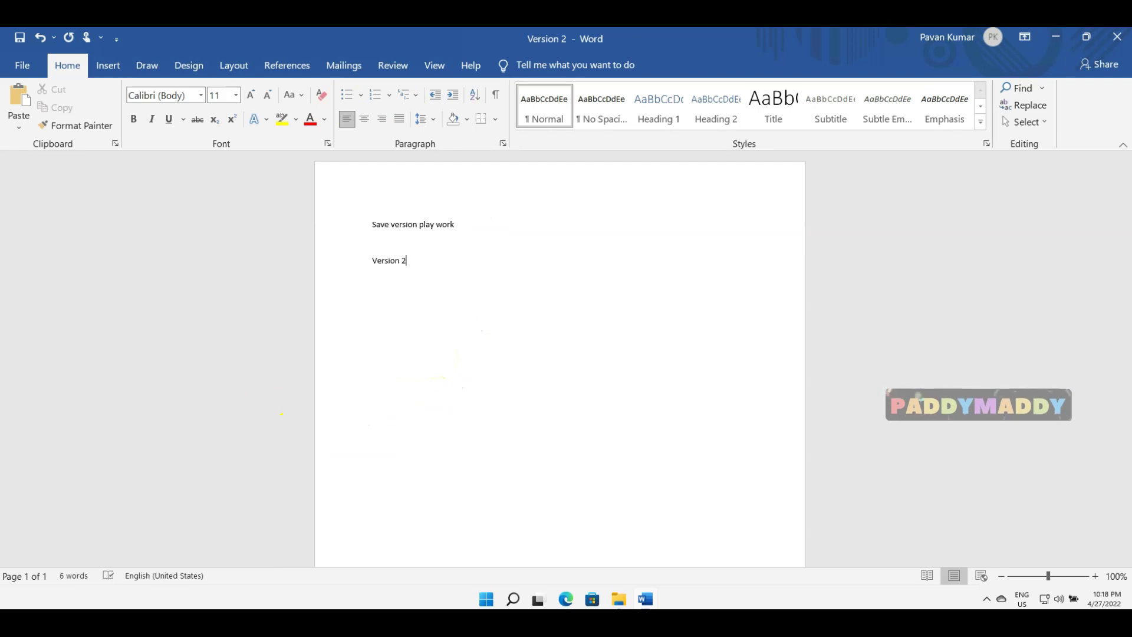
key("ctrl+s")
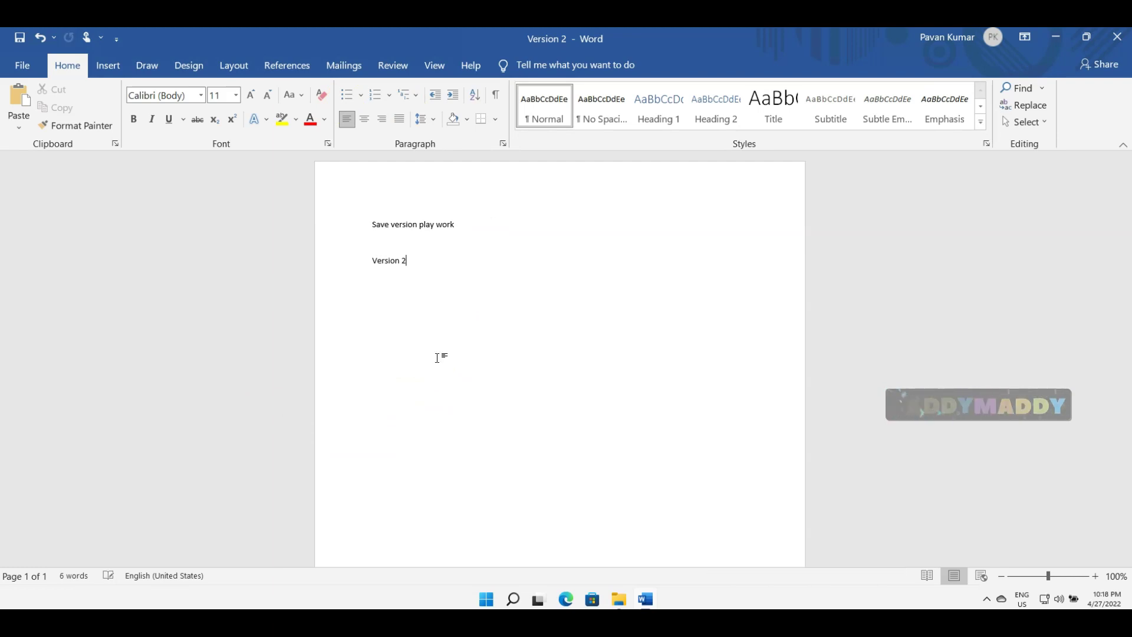
left_click(17, 41)
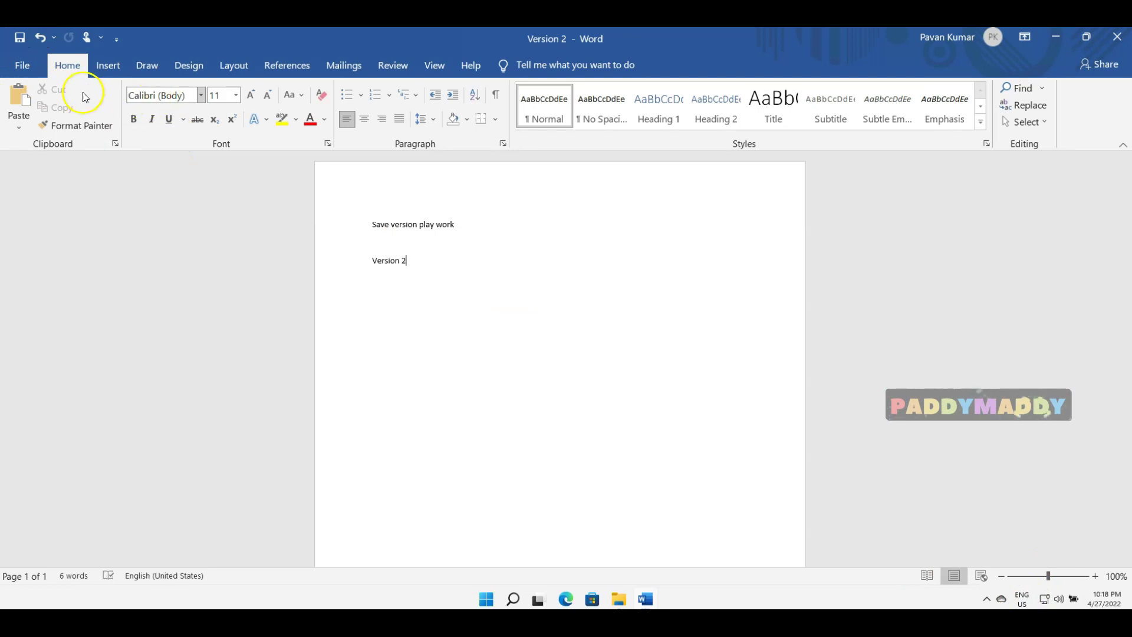
left_click(22, 64)
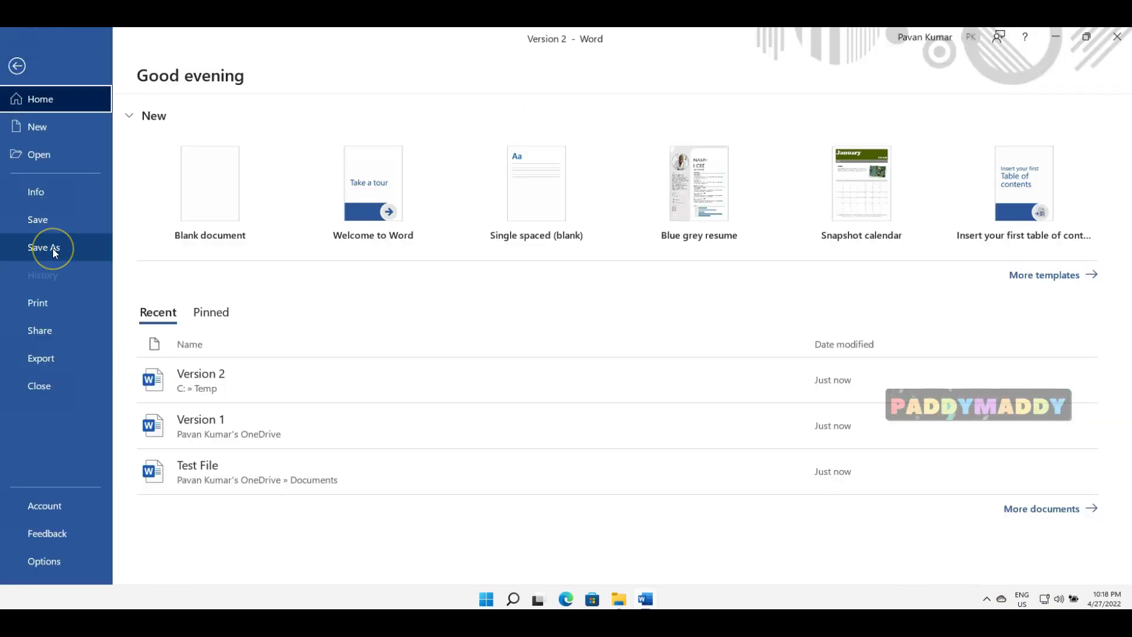
left_click(17, 65)
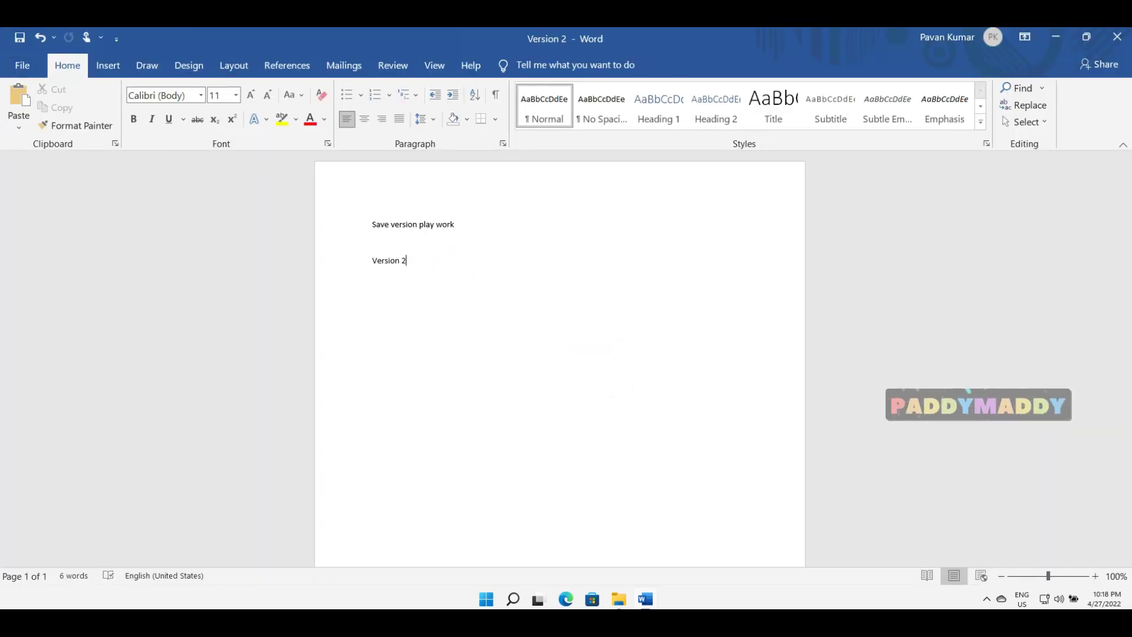
Close Word and launch File Explorer from the taskbar to check recent files.
left_click(1110, 36)
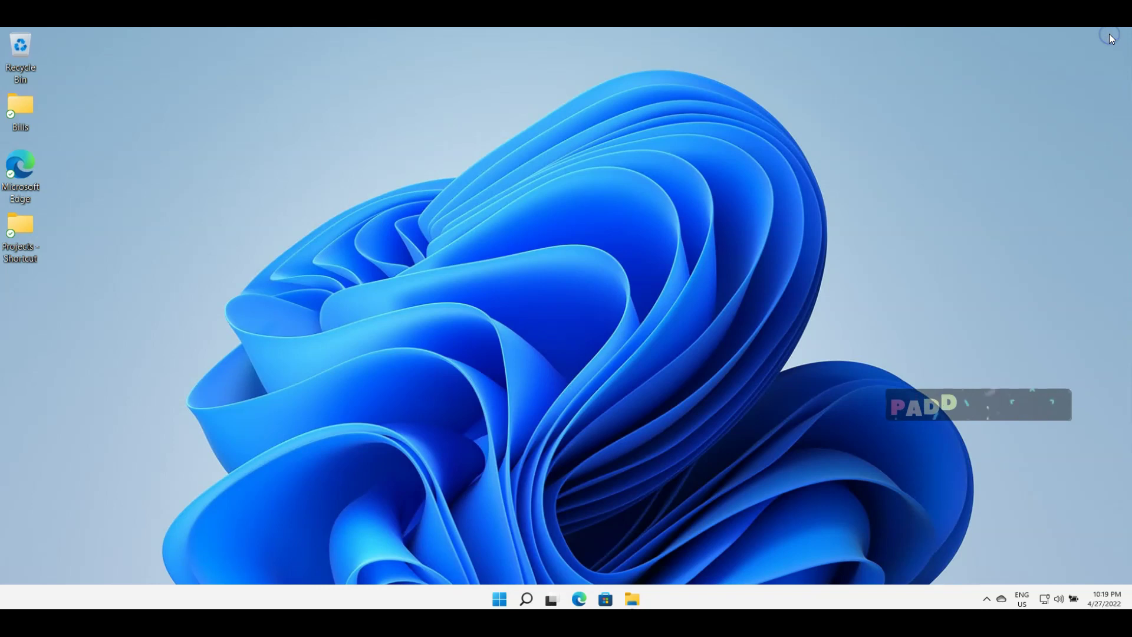
left_click(631, 599)
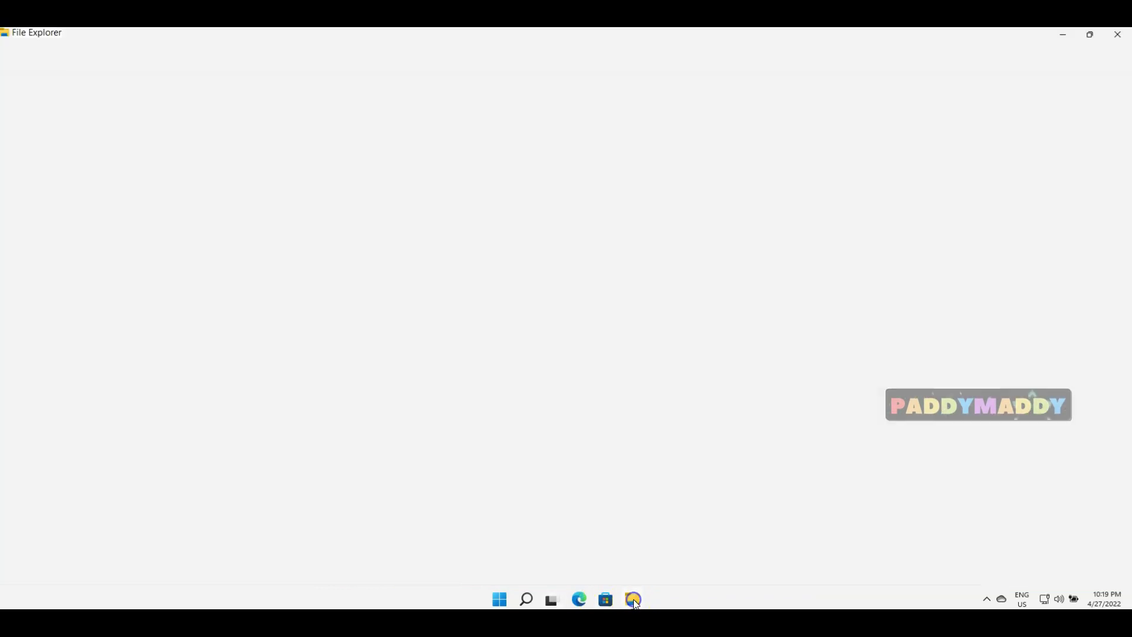